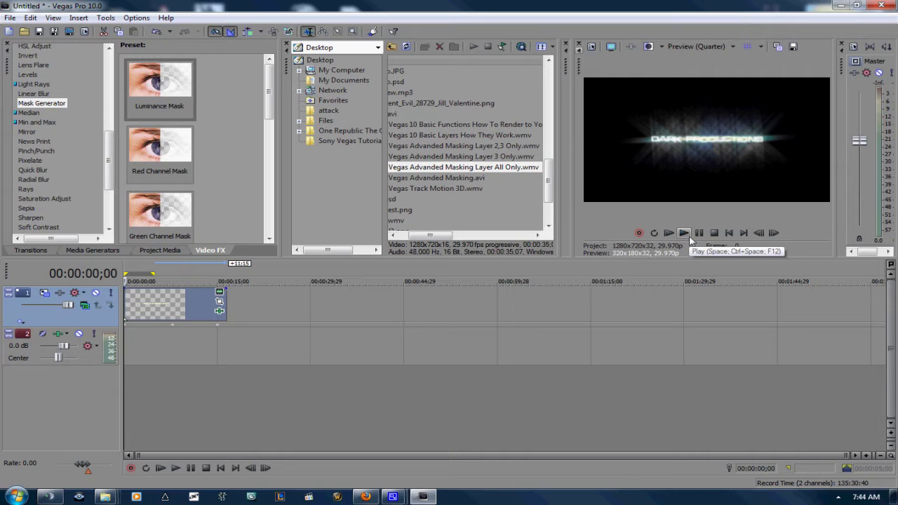
- Play the finished Dark Productions title animation in the preview and pause it after the clip ends
{"action": "left_click", "coordinate": [679, 235]}
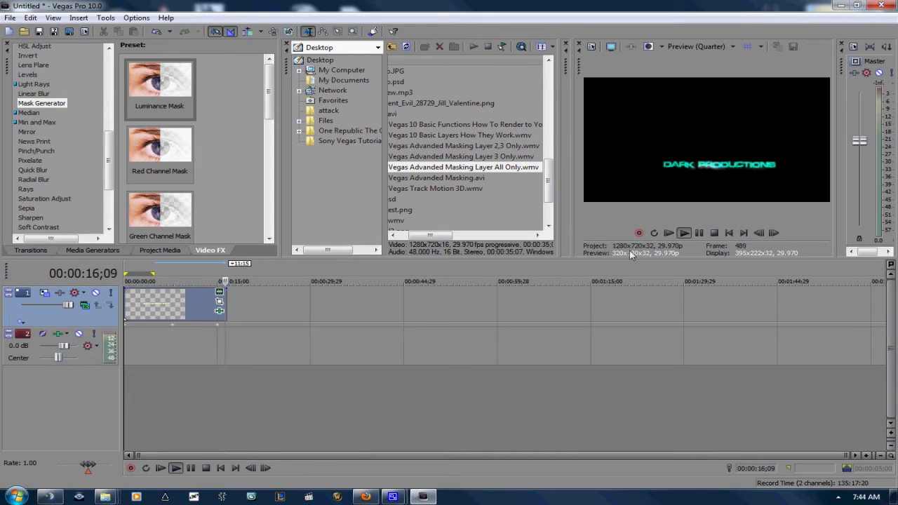
{"action": "left_click", "coordinate": [699, 233]}
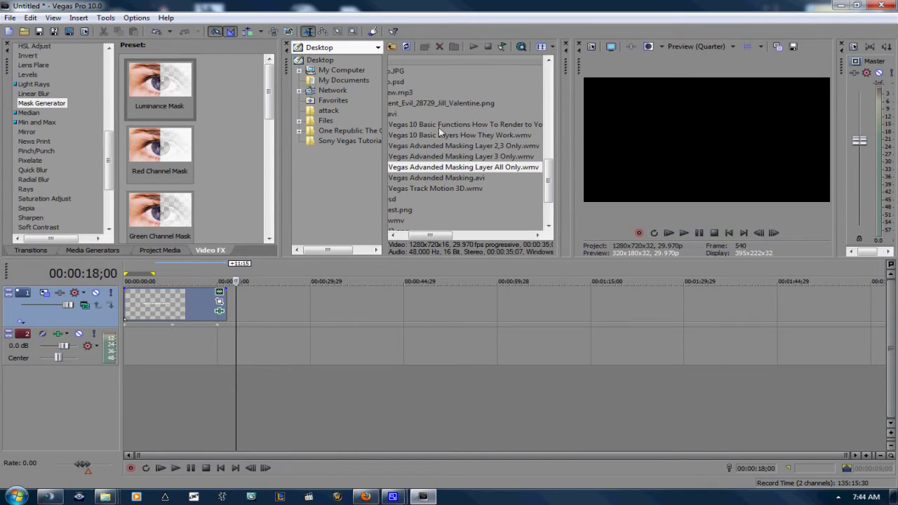
- Create a new project from the HDV 720-30p (1280x720, 29.970 fps) template, discarding the current one
{"action": "left_click", "coordinate": [12, 17]}
{"action": "left_click", "coordinate": [123, 86]}
{"action": "left_click", "coordinate": [457, 203]}
{"action": "left_click", "coordinate": [514, 90]}
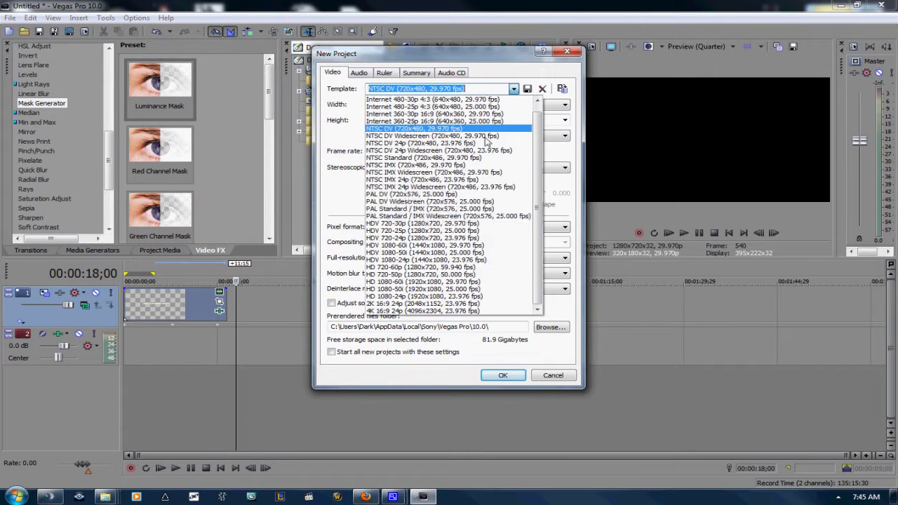
{"action": "left_click", "coordinate": [492, 231]}
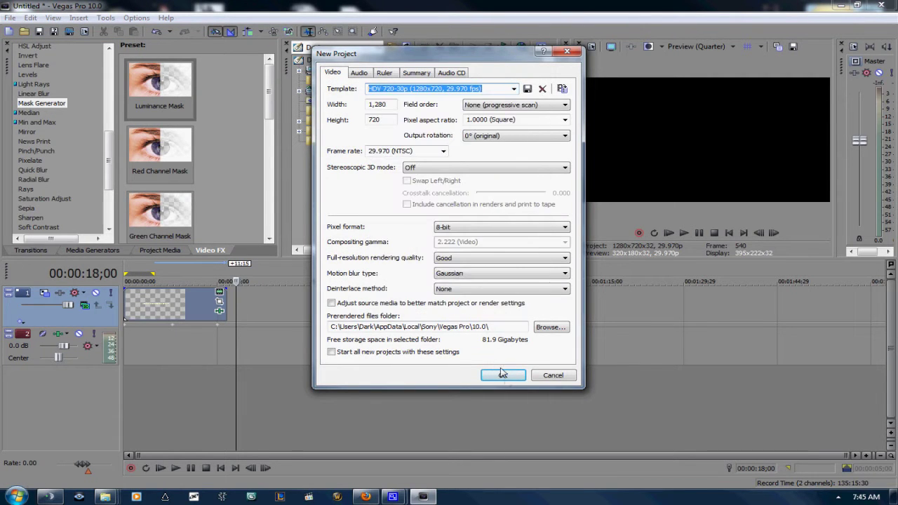
{"action": "left_click", "coordinate": [502, 375]}
- Add one video track and one audio track to the empty timeline
{"action": "right_click", "coordinate": [28, 308]}
{"action": "left_click", "coordinate": [63, 324]}
{"action": "right_click", "coordinate": [61, 334]}
{"action": "left_click", "coordinate": [91, 348]}
- Insert a text media event at the start of the video track reading "Dark Productions"
{"action": "right_click", "coordinate": [135, 302]}
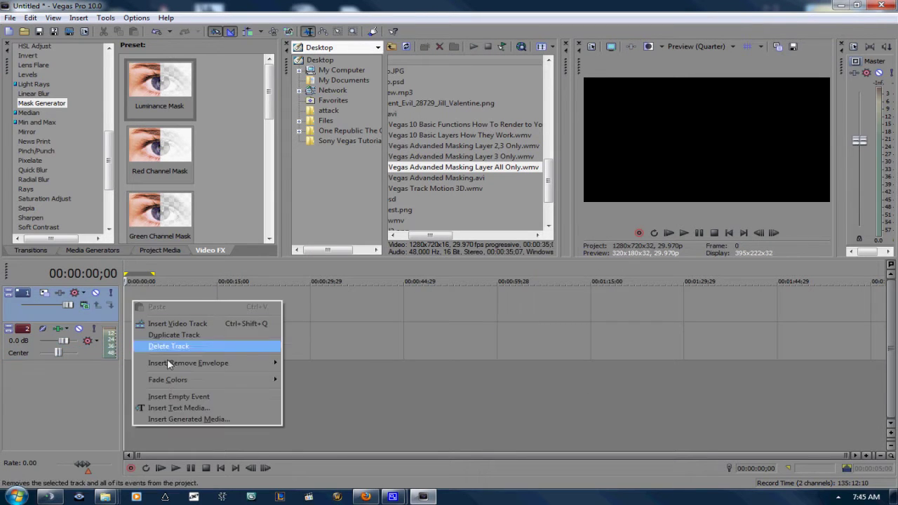
{"action": "left_click", "coordinate": [168, 409]}
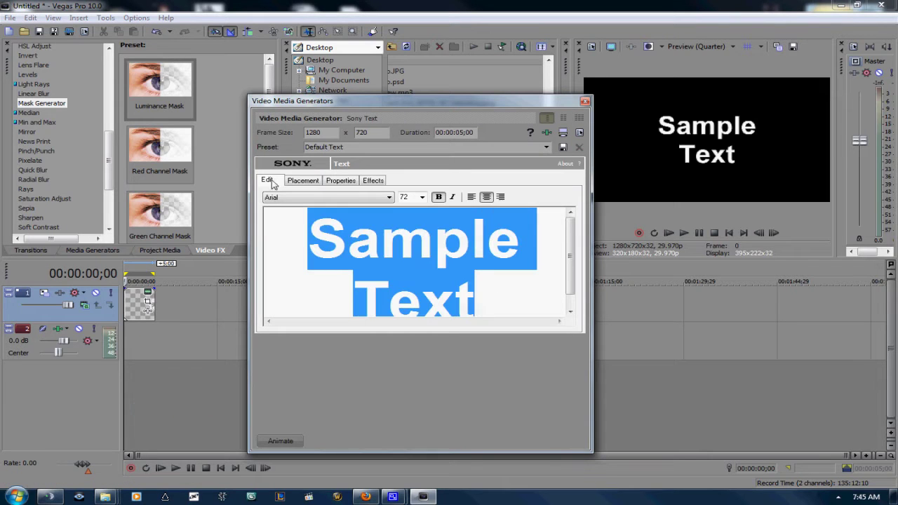
{"action": "type", "text": "Da"}
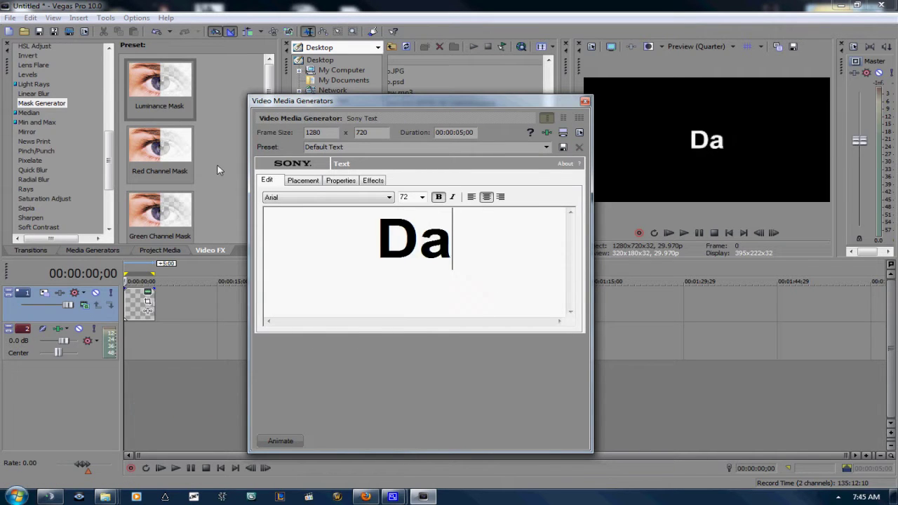
{"action": "type", "text": "rk Product"}
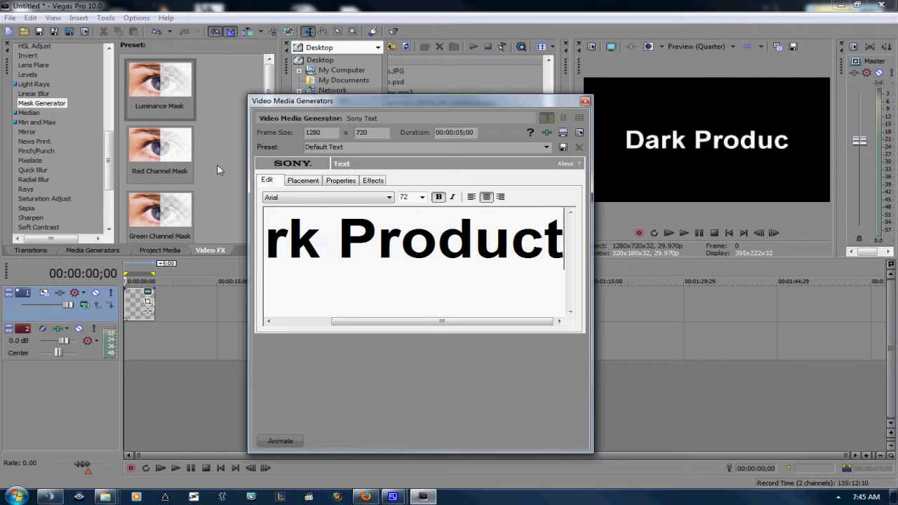
{"action": "type", "text": "ions"}
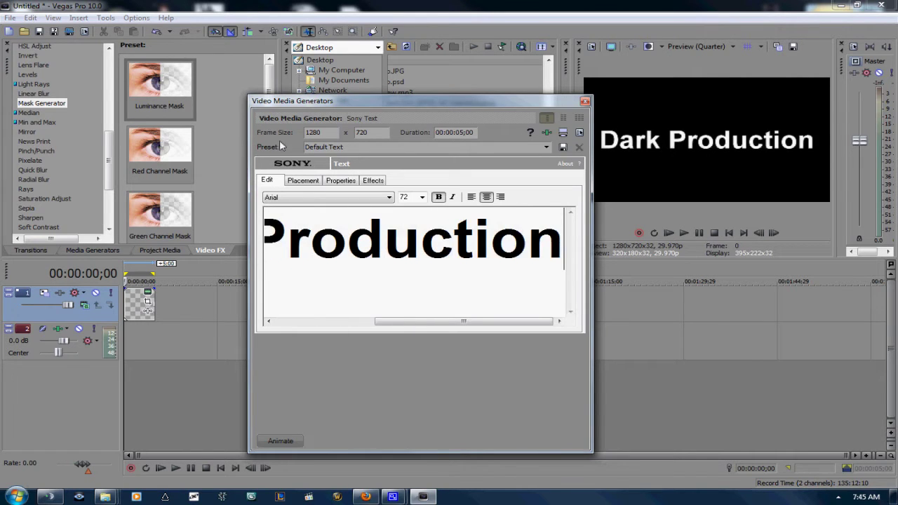
- Set all of the title text to font size 22 and the Defused font
{"action": "key", "text": "ctrl+a"}
{"action": "left_click", "coordinate": [421, 197]}
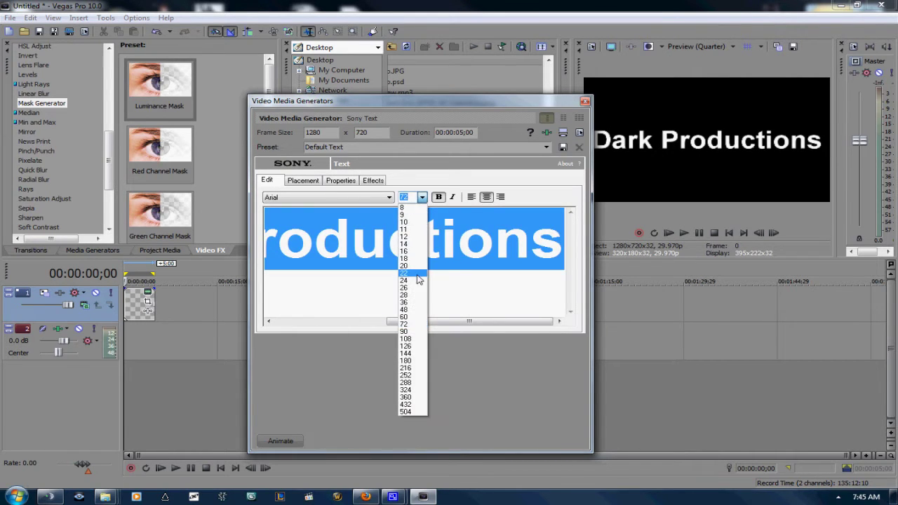
{"action": "left_click", "coordinate": [407, 273]}
{"action": "left_click", "coordinate": [389, 197]}
{"action": "scroll", "coordinate": [325, 360], "scroll_direction": "down", "scroll_amount": 5}
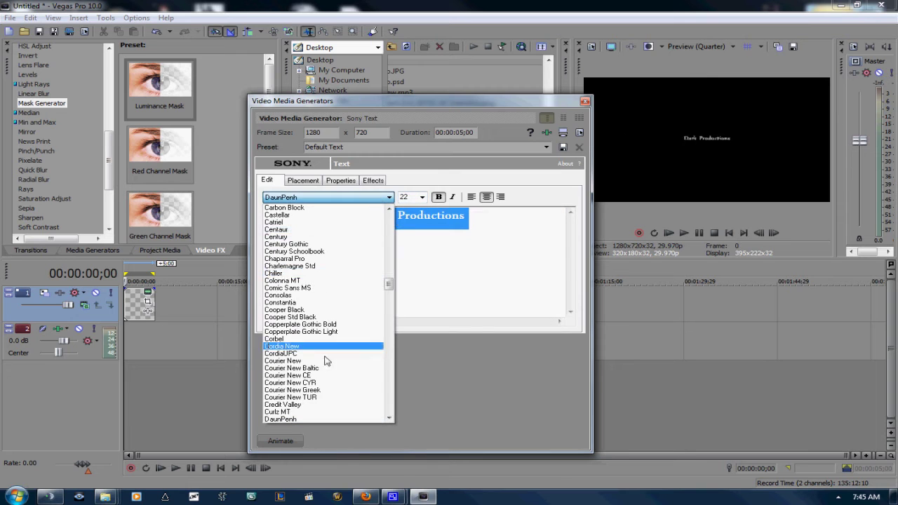
{"action": "left_click", "coordinate": [390, 418]}
{"action": "left_click", "coordinate": [390, 418]}
{"action": "left_click", "coordinate": [328, 419]}
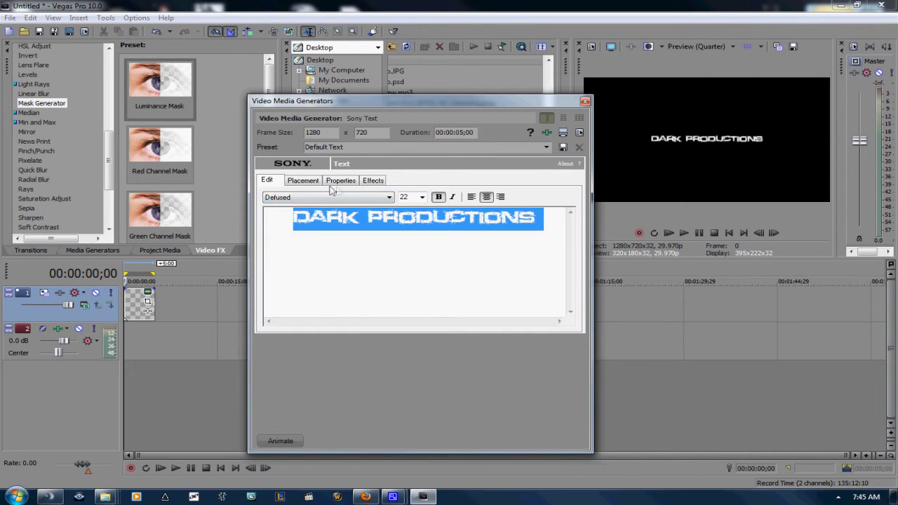
- Give the title text a very dark blue outline and a shadow, and close the text settings
{"action": "left_click", "coordinate": [303, 180]}
{"action": "left_click", "coordinate": [344, 180]}
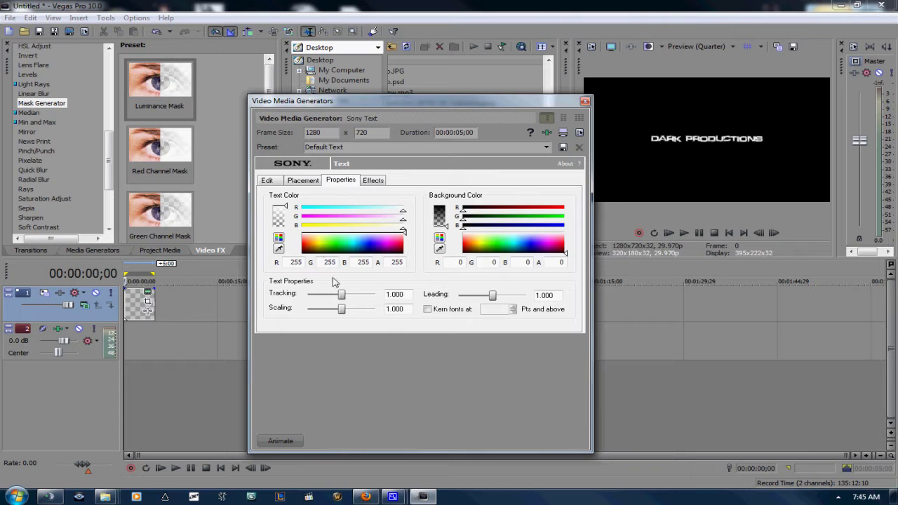
{"action": "left_click", "coordinate": [373, 181]}
{"action": "left_click", "coordinate": [273, 206]}
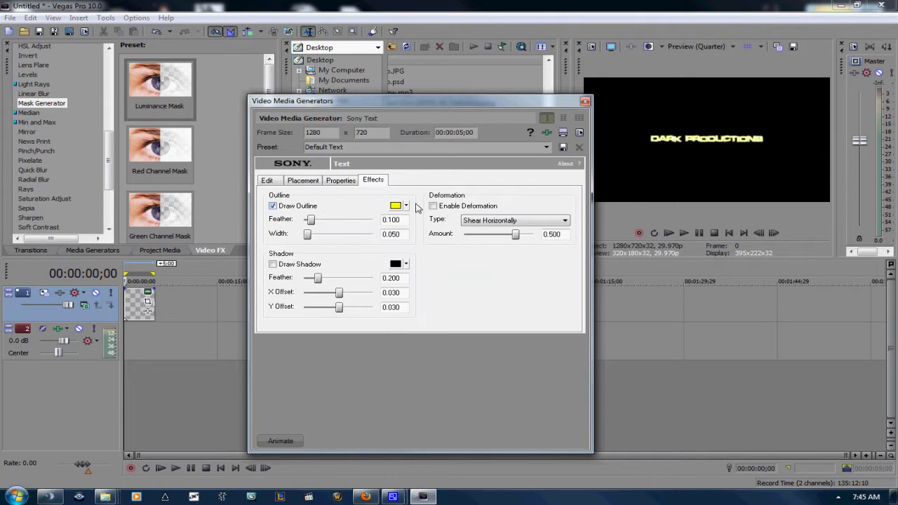
{"action": "left_click", "coordinate": [406, 206]}
{"action": "left_click", "coordinate": [440, 261]}
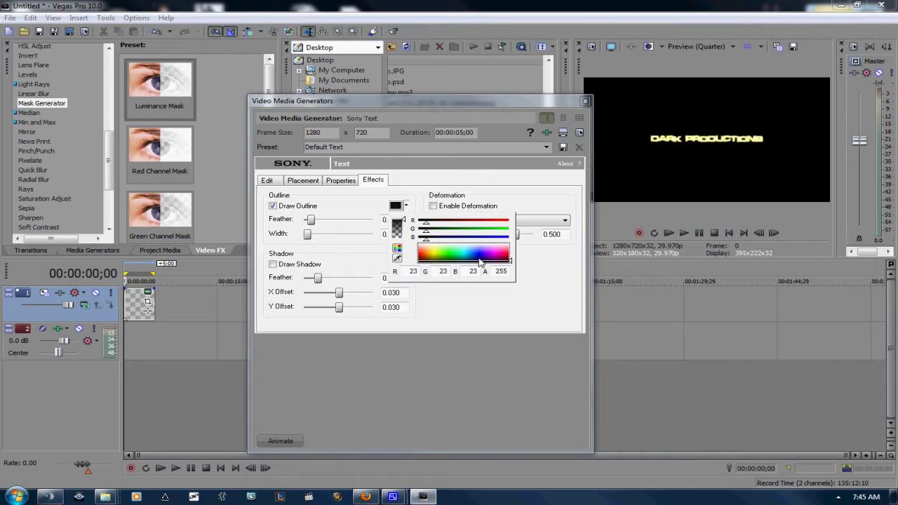
{"action": "left_click", "coordinate": [480, 261]}
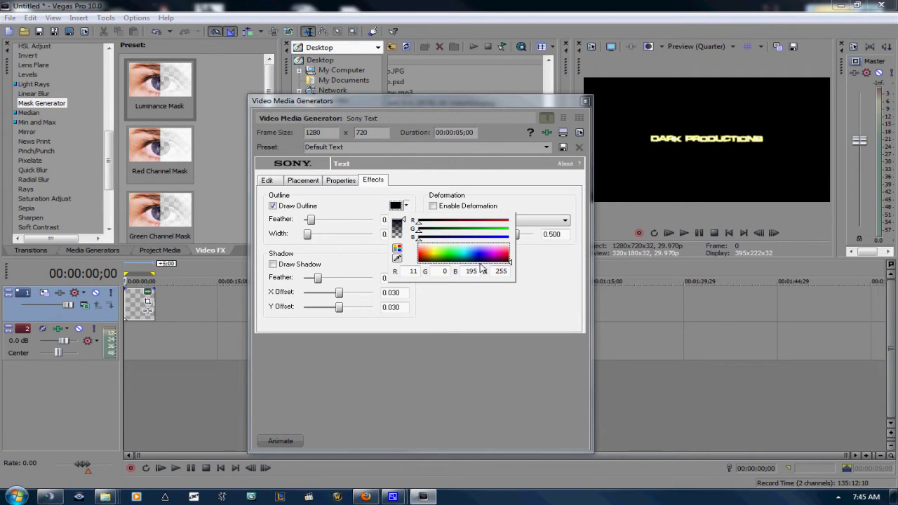
{"action": "left_click", "coordinate": [297, 268]}
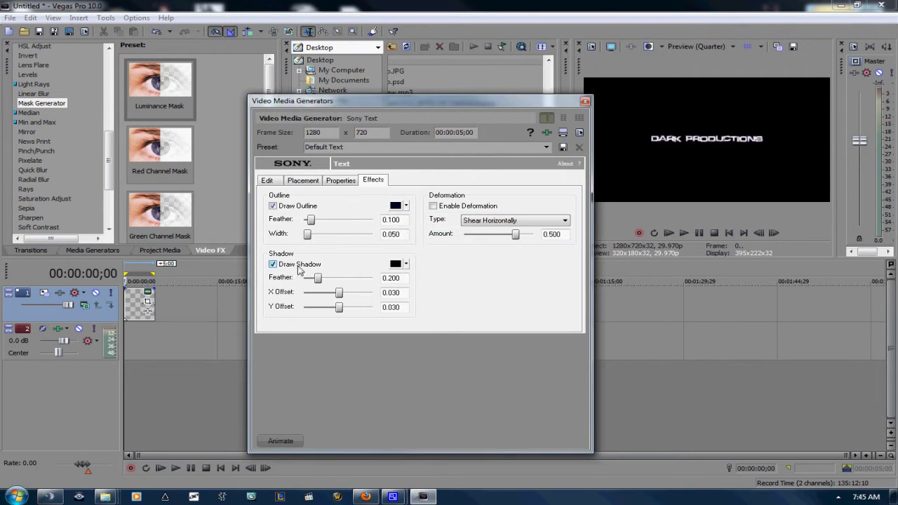
{"action": "left_click", "coordinate": [266, 181]}
{"action": "left_click", "coordinate": [584, 103]}
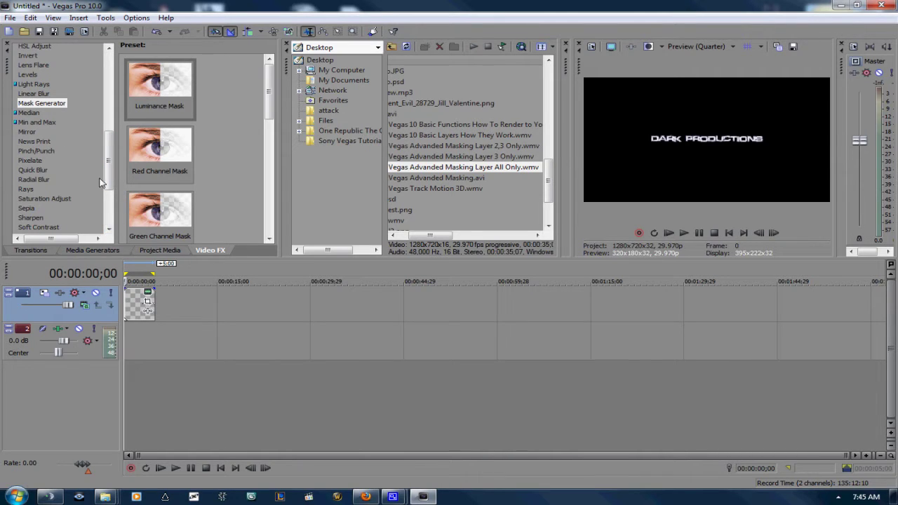
- Apply the 105mm Prime Lens Lens Flare preset to the text event and place its light at X -0.031, Y 0.211
{"action": "scroll", "coordinate": [42, 147], "scroll_direction": "up", "scroll_amount": 3}
{"action": "left_click", "coordinate": [40, 151]}
{"action": "left_click_drag", "start_coordinate": [150, 140], "coordinate": [140, 299]}
{"action": "left_click_drag", "start_coordinate": [477, 57], "coordinate": [531, 215]}
{"action": "left_click_drag", "start_coordinate": [496, 324], "coordinate": [474, 313]}
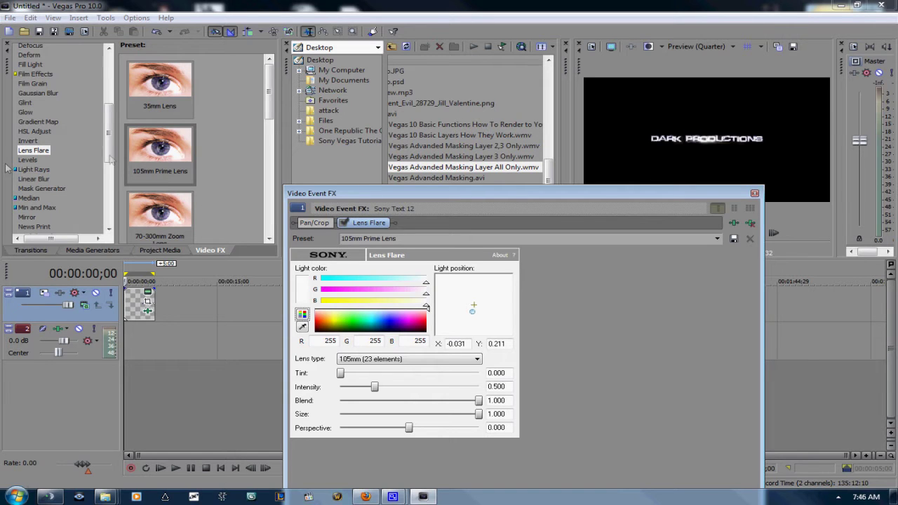
- Try the White Soft Glow preset on the text event with glow percent 0.561, intensity 19.392 and a red color (201, 0, 19)
{"action": "left_click", "coordinate": [25, 112]}
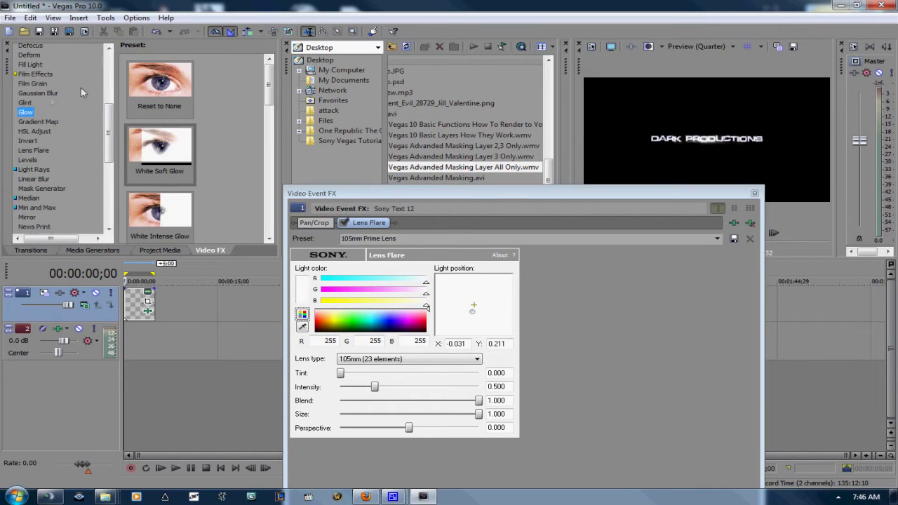
{"action": "left_click_drag", "start_coordinate": [159, 147], "coordinate": [136, 297]}
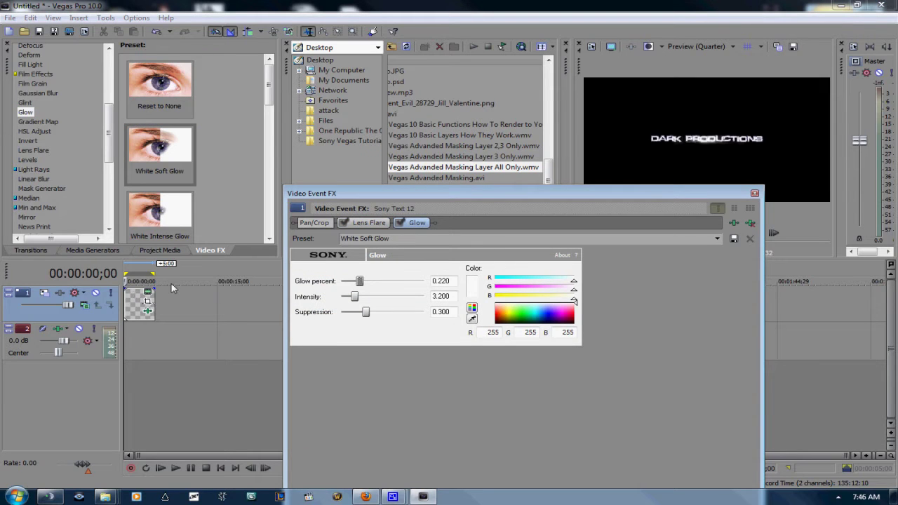
{"action": "left_click_drag", "start_coordinate": [359, 282], "coordinate": [387, 282]}
{"action": "left_click_drag", "start_coordinate": [508, 311], "coordinate": [571, 319]}
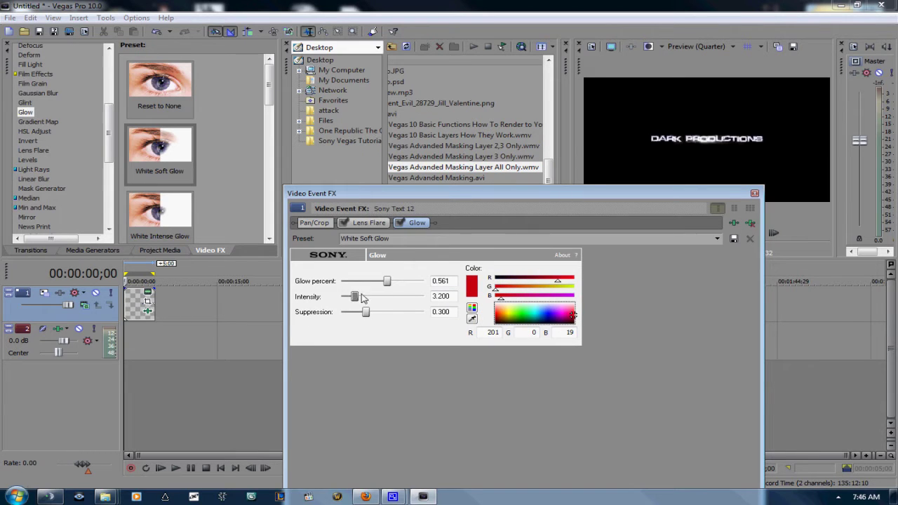
{"action": "left_click_drag", "start_coordinate": [356, 297], "coordinate": [421, 297]}
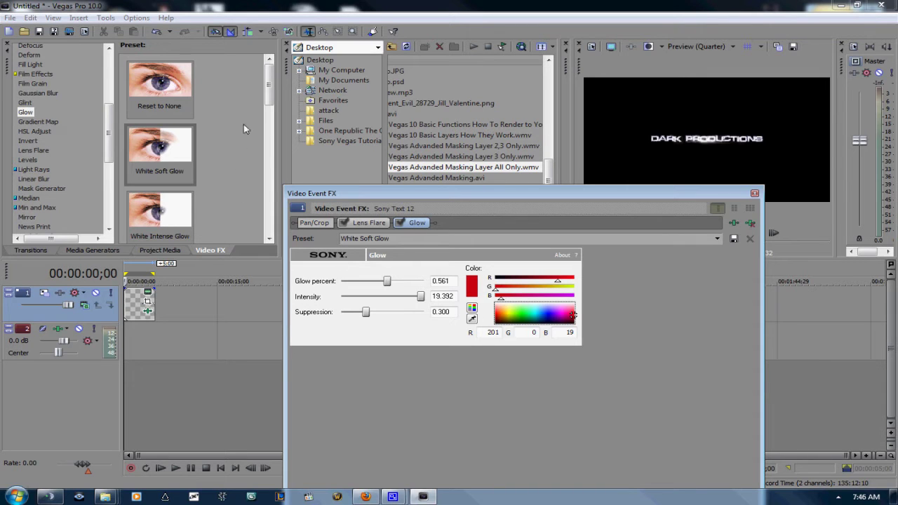
- Try the Blue Glow Everywhere preset on the text event and switch off both Glow effects
{"action": "scroll", "coordinate": [263, 95], "scroll_direction": "down", "scroll_amount": 5}
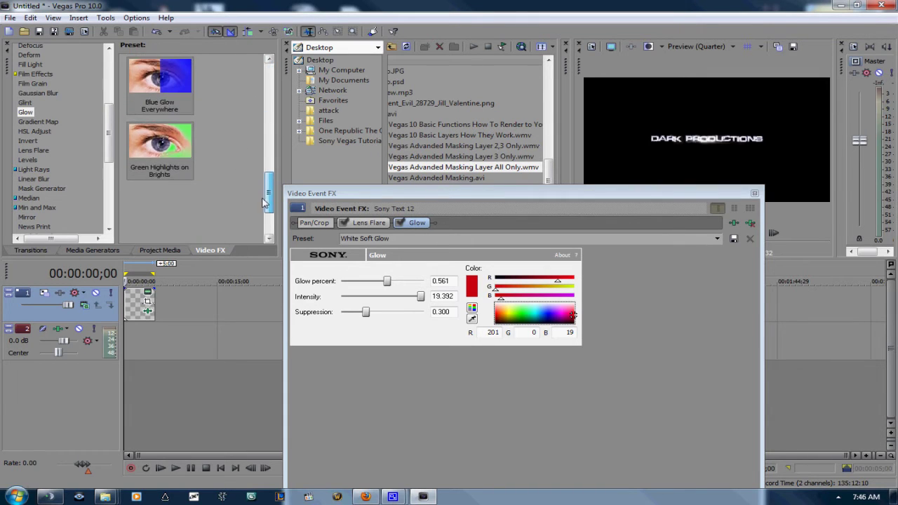
{"action": "left_click_drag", "start_coordinate": [160, 98], "coordinate": [135, 303]}
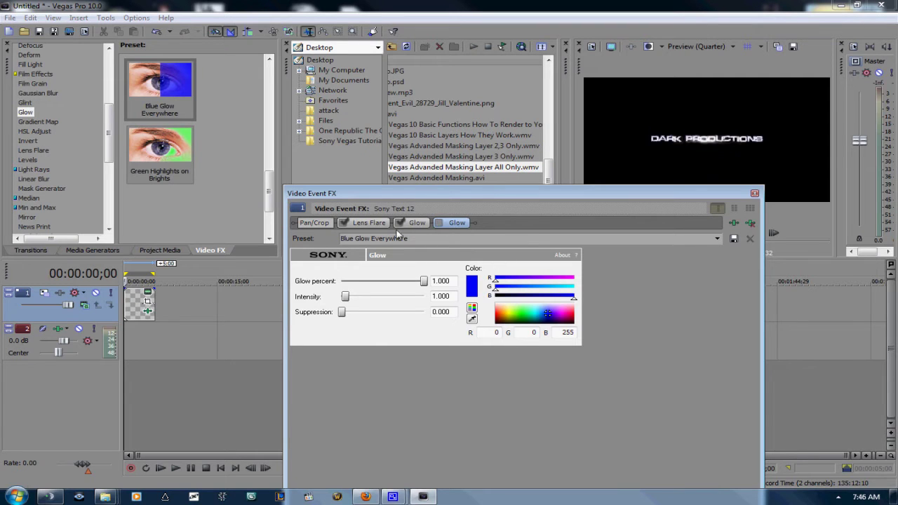
{"action": "left_click", "coordinate": [398, 223]}
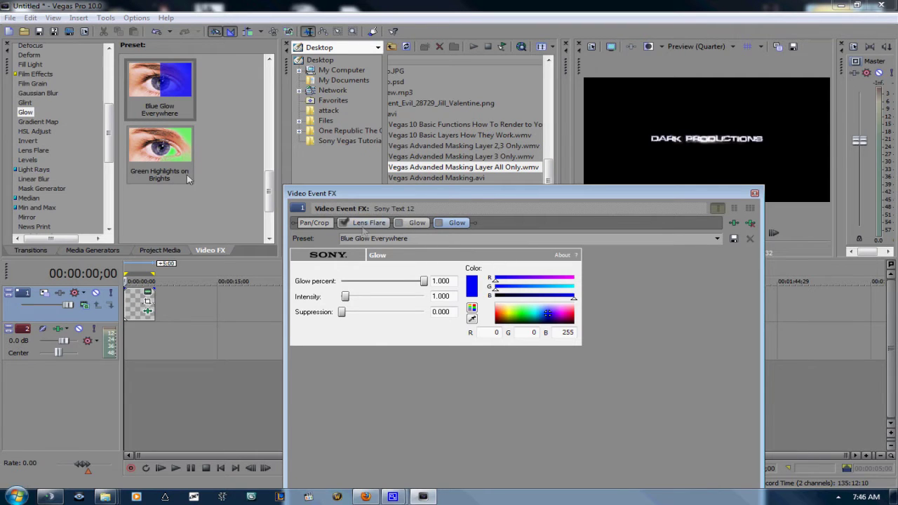
- Apply the Sparkle Glint preset to the text event with threshold 91.93 and boost -34.72, and close the effect settings
{"action": "left_click", "coordinate": [31, 103]}
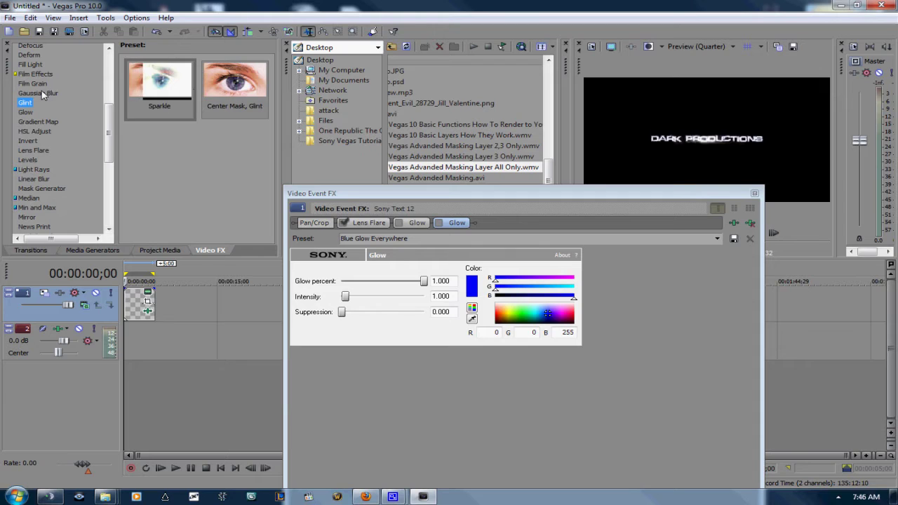
{"action": "left_click_drag", "start_coordinate": [174, 84], "coordinate": [143, 301]}
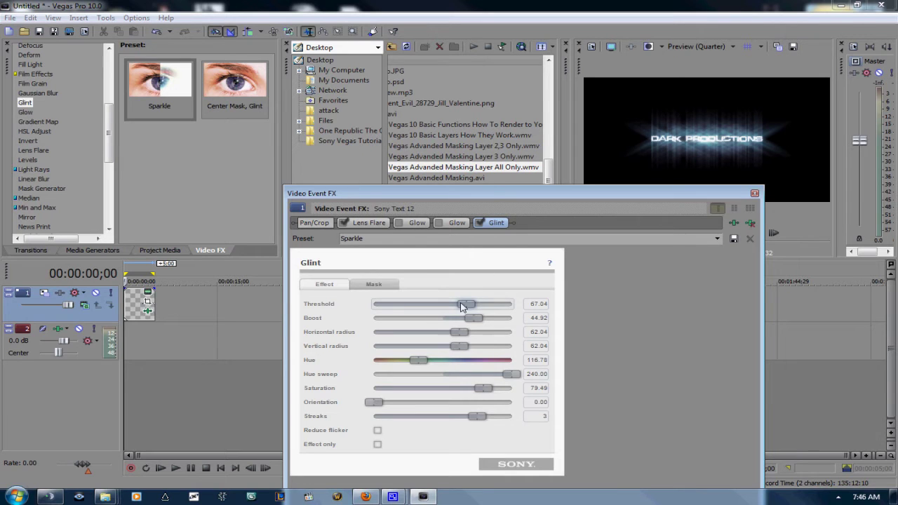
{"action": "left_click_drag", "start_coordinate": [466, 304], "coordinate": [415, 321]}
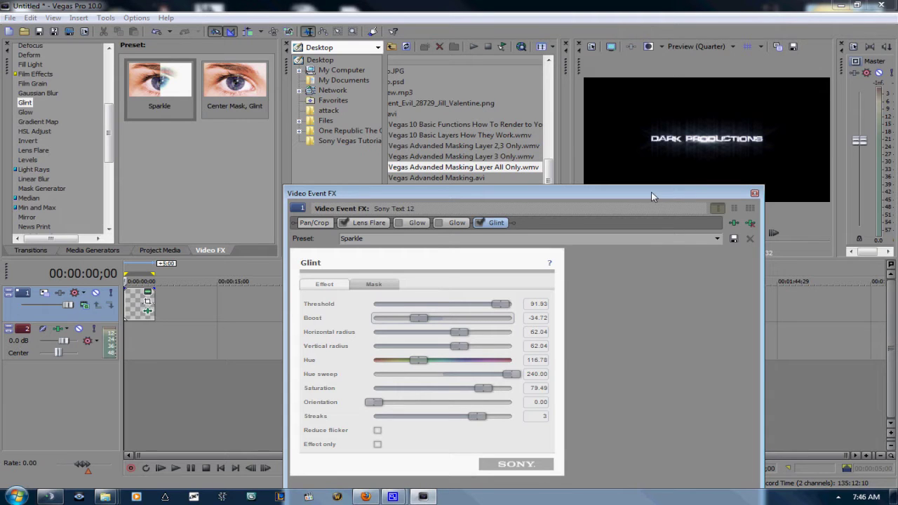
{"action": "left_click_drag", "start_coordinate": [724, 197], "coordinate": [716, 114]}
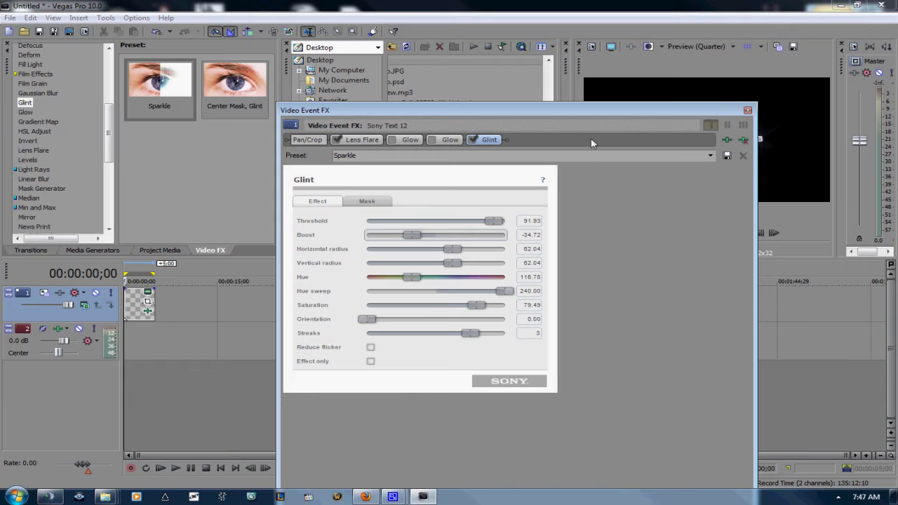
{"action": "left_click_drag", "start_coordinate": [595, 117], "coordinate": [588, 139]}
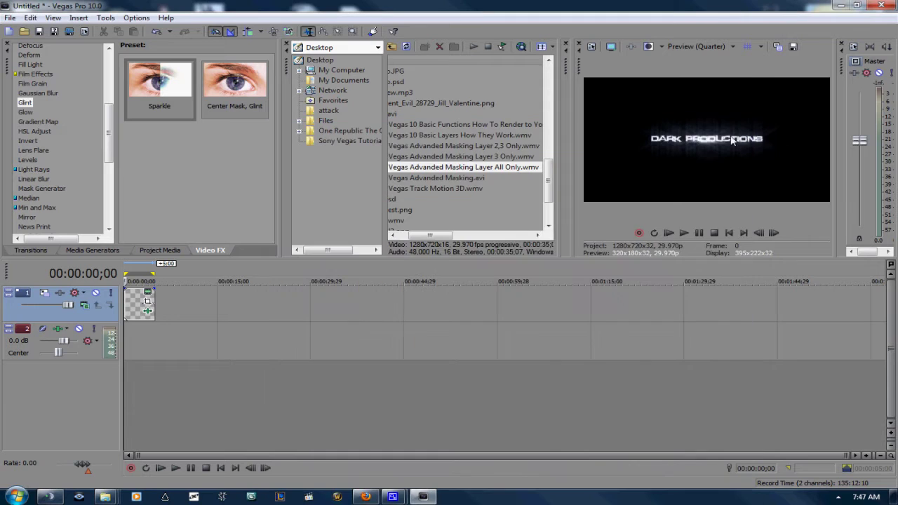
{"action": "left_click", "coordinate": [740, 130]}
- Play back the title with its effects, pause it, and check the text event's Glint settings
{"action": "left_click", "coordinate": [684, 232]}
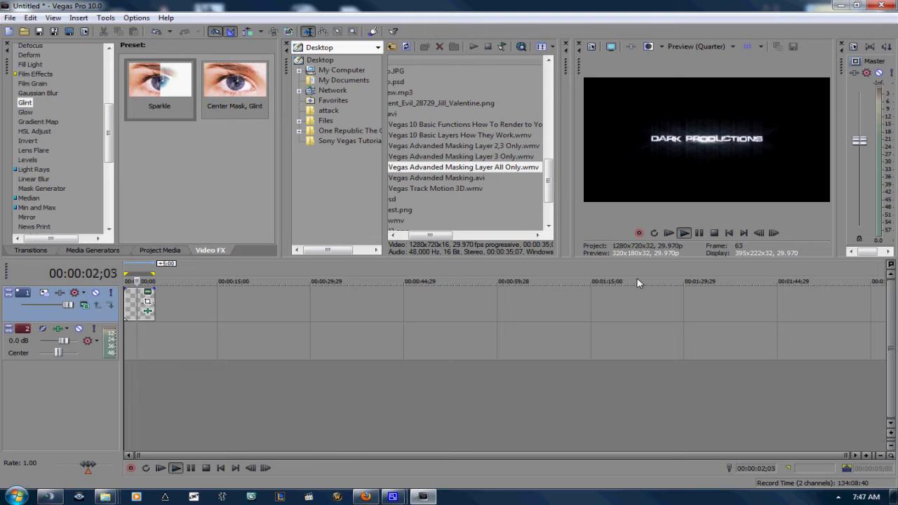
{"action": "left_click", "coordinate": [700, 233]}
{"action": "left_click", "coordinate": [147, 311]}
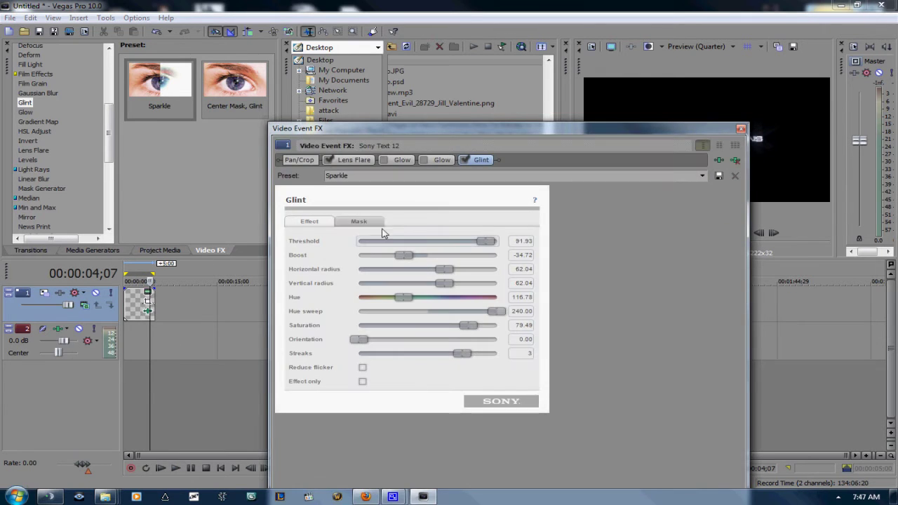
{"action": "left_click", "coordinate": [742, 129]}
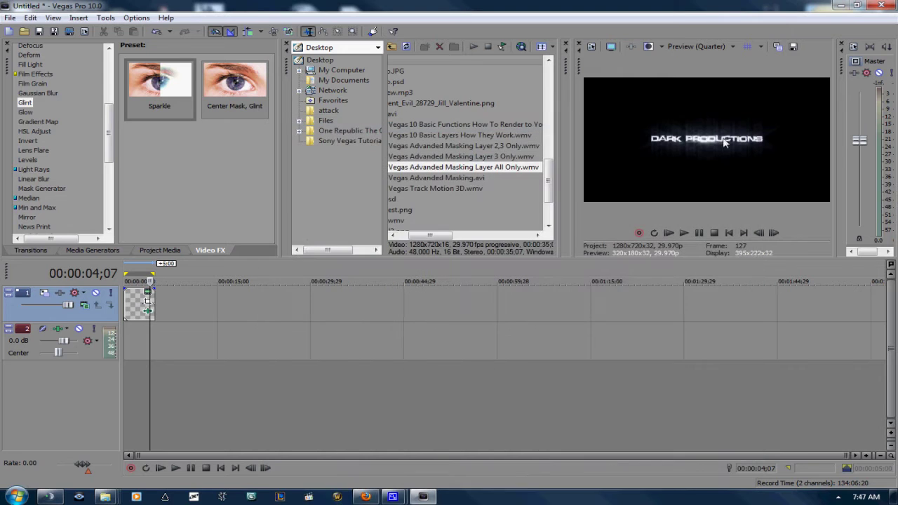
- Set the generated text's duration to 00:00:12;00, extend its timeline event to the same length, and close the generator settings
{"action": "left_click", "coordinate": [148, 293]}
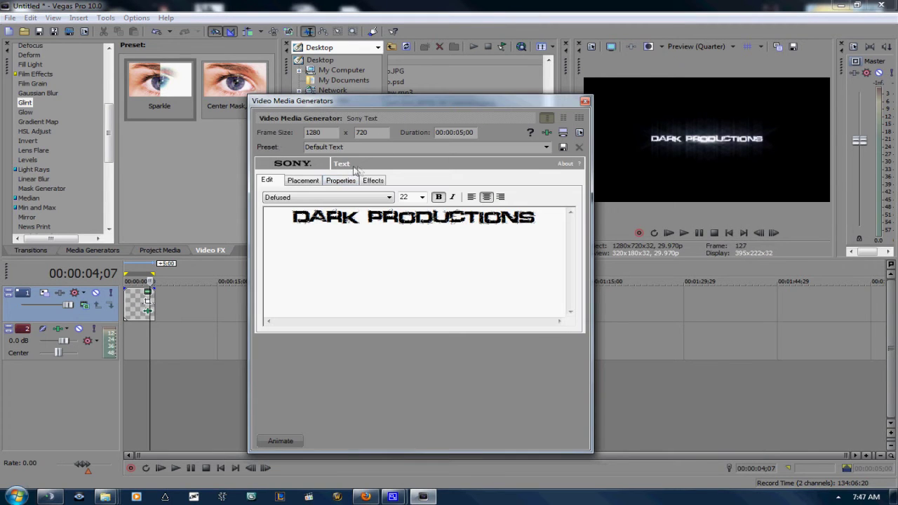
{"action": "left_click", "coordinate": [463, 133]}
{"action": "key", "text": "Return"}
{"action": "left_click_drag", "start_coordinate": [155, 301], "coordinate": [198, 291]}
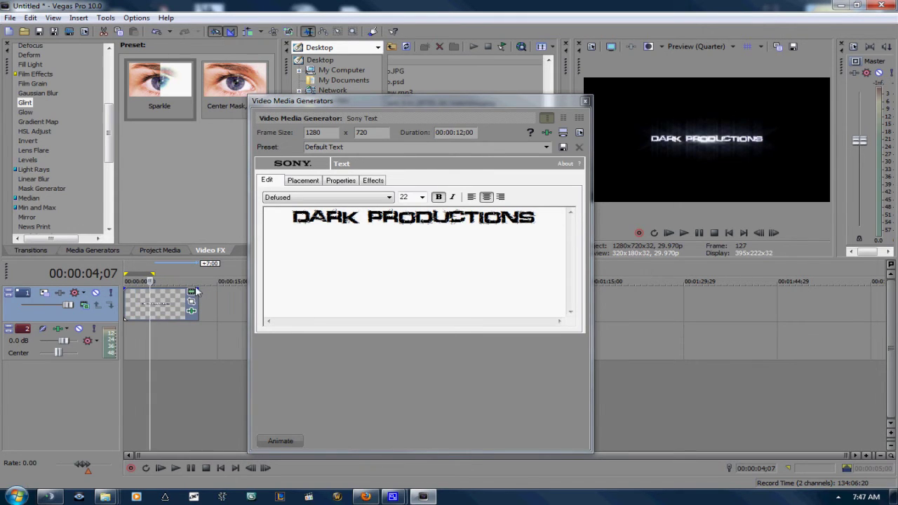
{"action": "left_click", "coordinate": [585, 101]}
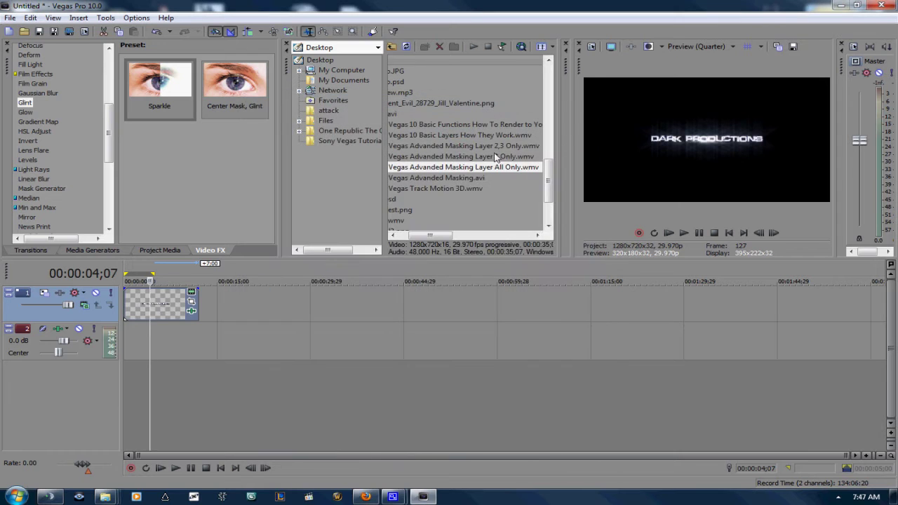
- Open the text event's Lens Flare settings and dock the effects window, widened, beside the other panels above the timeline
{"action": "left_click", "coordinate": [193, 313]}
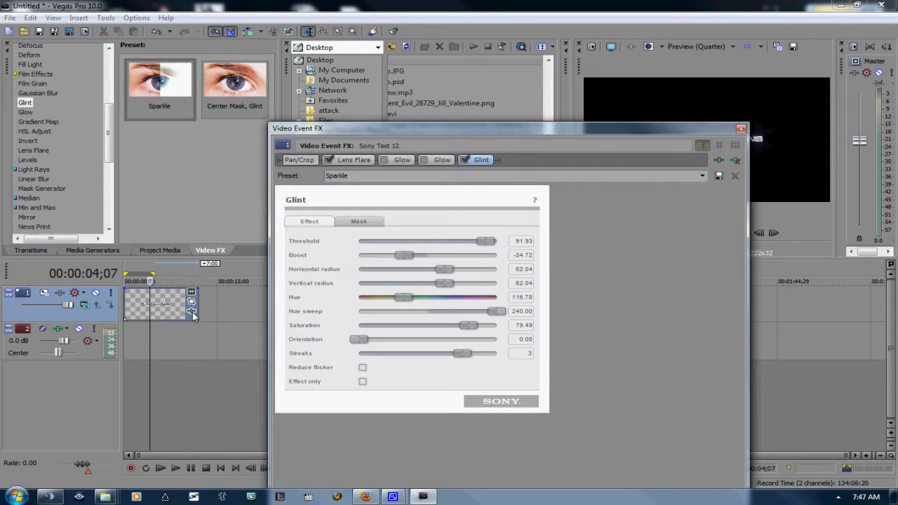
{"action": "left_click", "coordinate": [344, 160]}
{"action": "left_click_drag", "start_coordinate": [516, 133], "coordinate": [446, 53]}
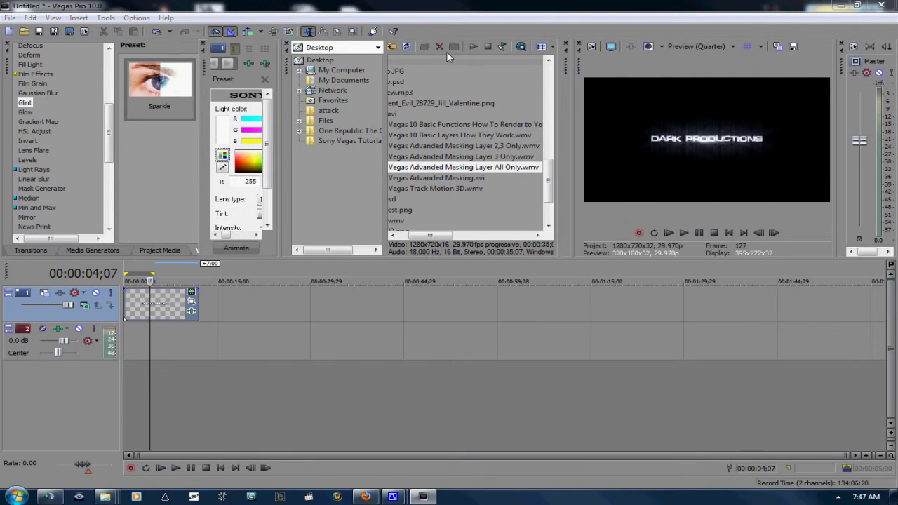
{"action": "left_click_drag", "start_coordinate": [283, 118], "coordinate": [498, 178]}
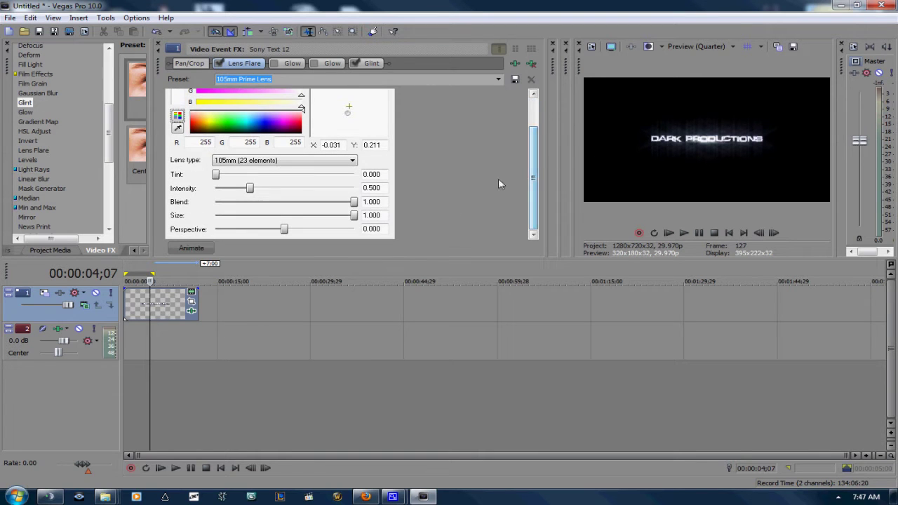
- Animate the Lens Flare position with keyframes at 00:00:01;17 near the title's left end and shortly before 00:00:04;29 around its centre
{"action": "left_click", "coordinate": [209, 250]}
{"action": "left_click", "coordinate": [273, 175]}
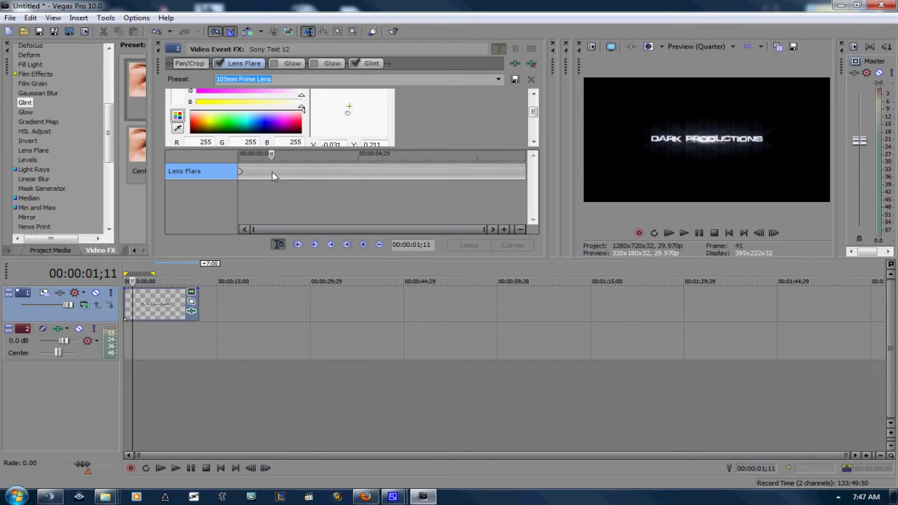
{"action": "left_click", "coordinate": [277, 180]}
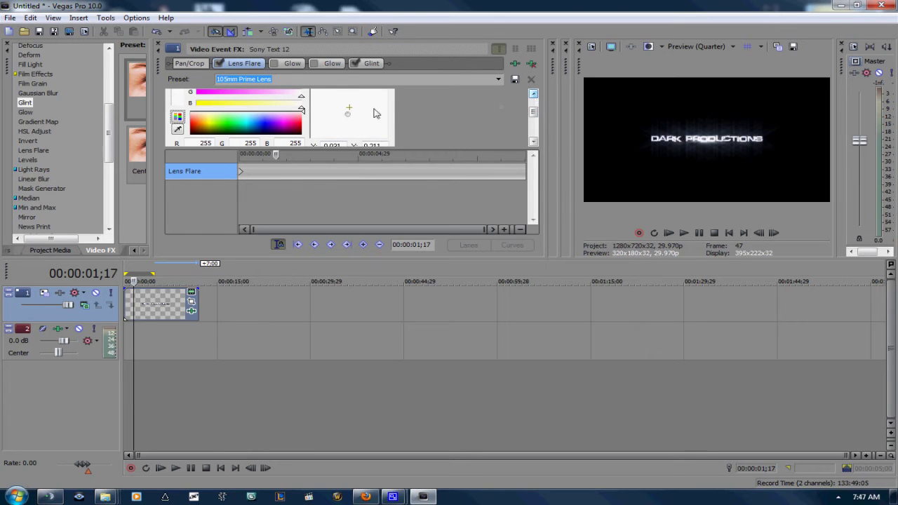
{"action": "left_click_drag", "start_coordinate": [345, 115], "coordinate": [329, 113]}
{"action": "left_click", "coordinate": [351, 155]}
{"action": "left_click_drag", "start_coordinate": [327, 115], "coordinate": [346, 115]}
- Add Lens Flare position keyframes near the title's right end at 00:00:07;19 and out past the right side at 00:00:10;12
{"action": "left_click", "coordinate": [420, 176]}
{"action": "left_click_drag", "start_coordinate": [350, 113], "coordinate": [364, 115]}
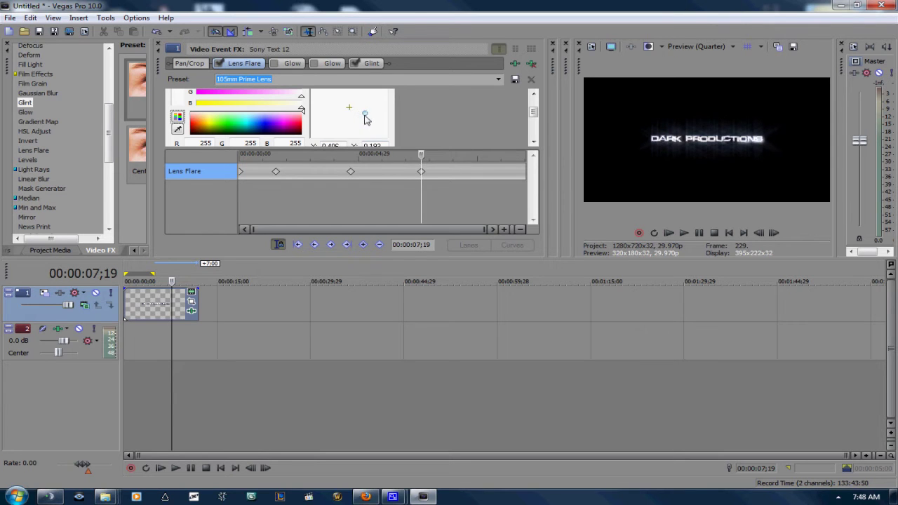
{"action": "left_click", "coordinate": [487, 174]}
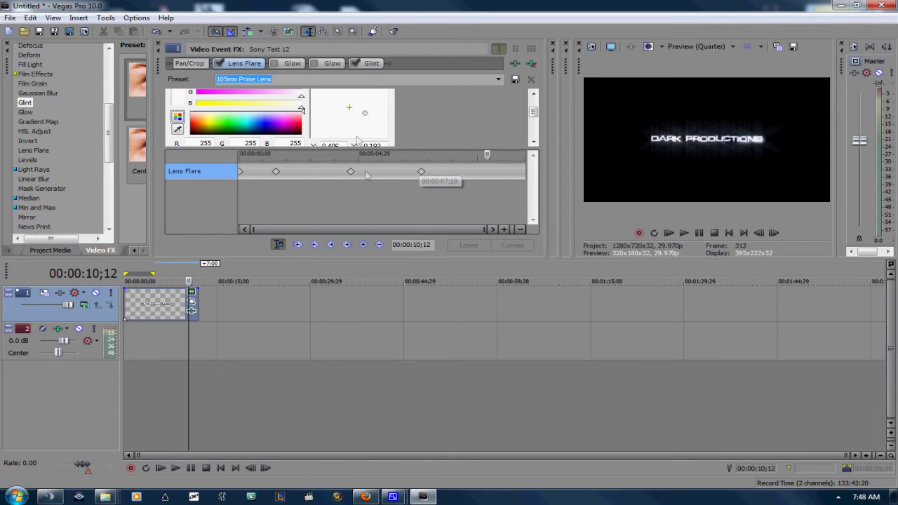
{"action": "left_click_drag", "start_coordinate": [366, 112], "coordinate": [499, 142]}
- Try a Glint threshold of 100.00 with a nearly maximum boost, previewing at 00:00:00;25
{"action": "left_click", "coordinate": [364, 65]}
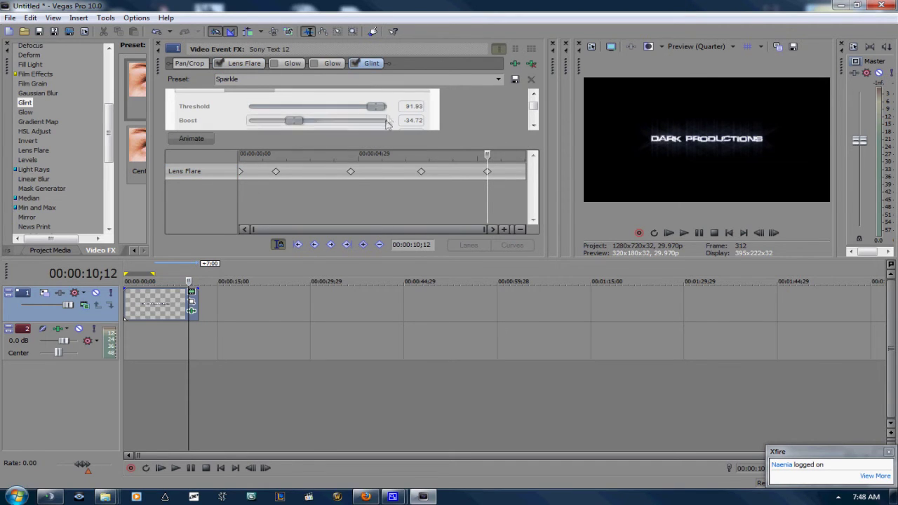
{"action": "left_click", "coordinate": [259, 176]}
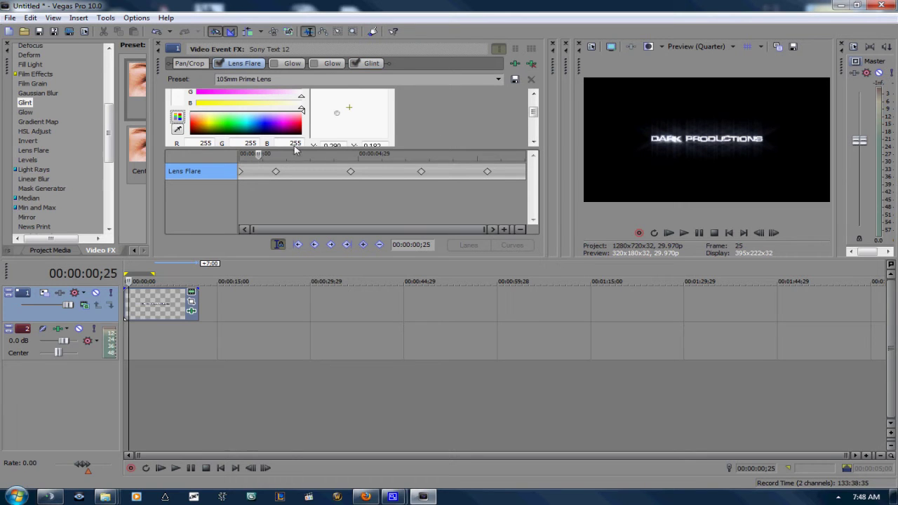
{"action": "left_click", "coordinate": [370, 63]}
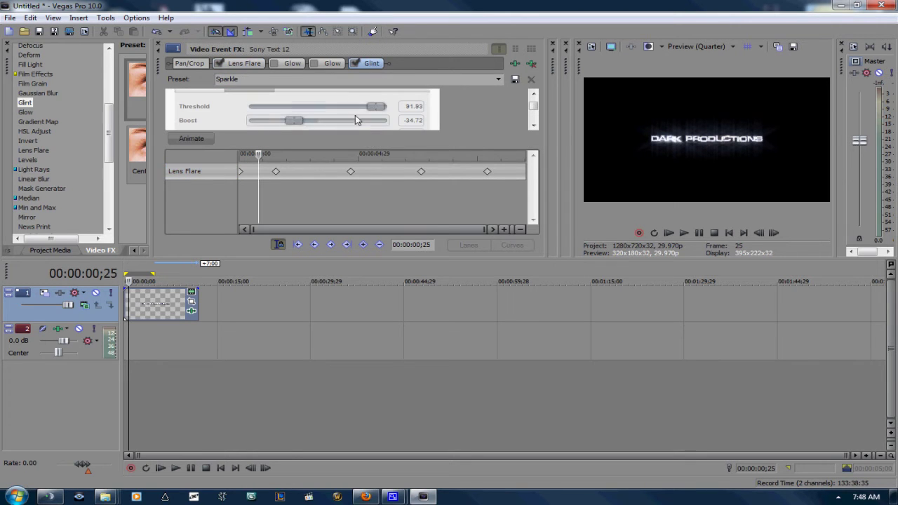
{"action": "left_click_drag", "start_coordinate": [358, 108], "coordinate": [424, 113]}
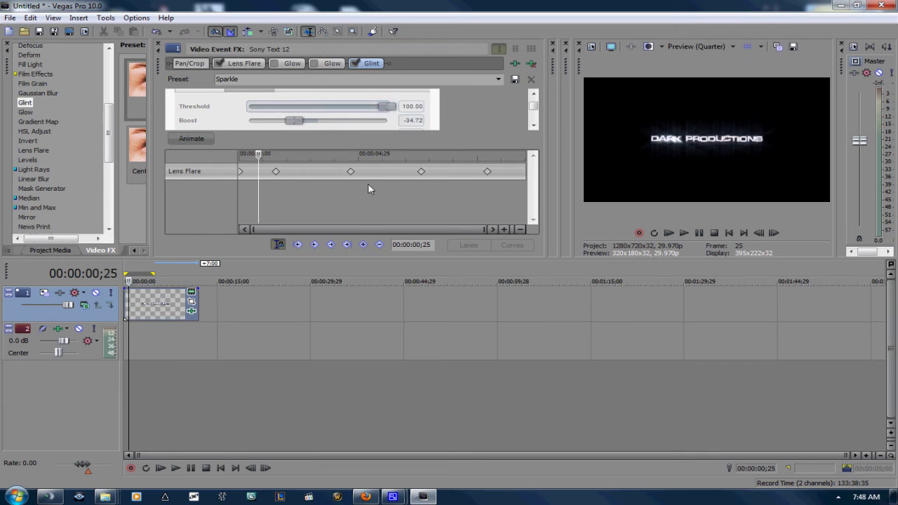
{"action": "left_click_drag", "start_coordinate": [295, 121], "coordinate": [381, 124]}
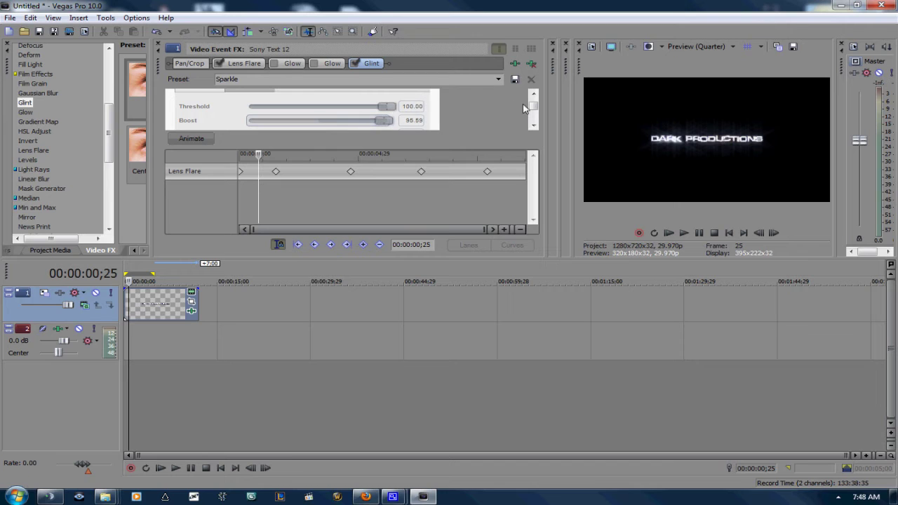
- Try a Glint threshold of 89.14 with a boost of -41.96 on the text event
{"action": "left_click", "coordinate": [534, 94]}
{"action": "left_click", "coordinate": [534, 94]}
{"action": "left_click", "coordinate": [534, 94]}
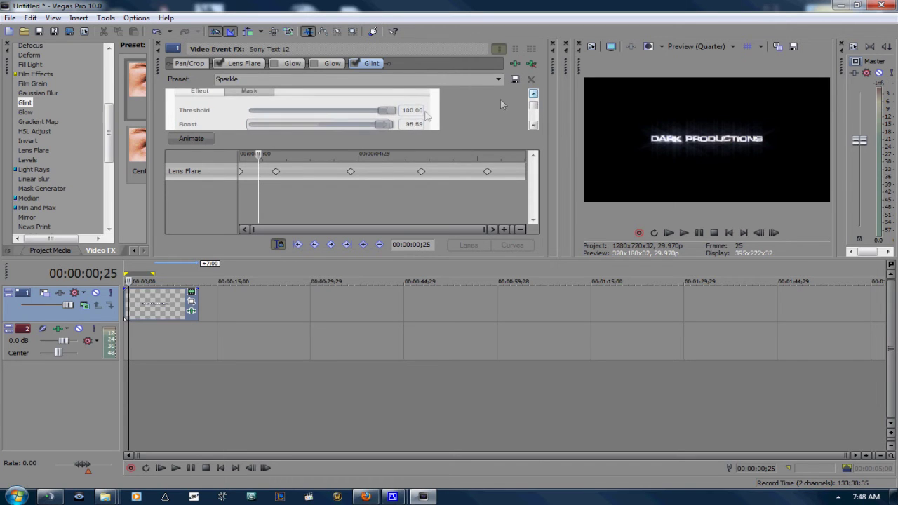
{"action": "left_click_drag", "start_coordinate": [386, 113], "coordinate": [291, 125]}
{"action": "left_click_drag", "start_coordinate": [363, 111], "coordinate": [374, 112]}
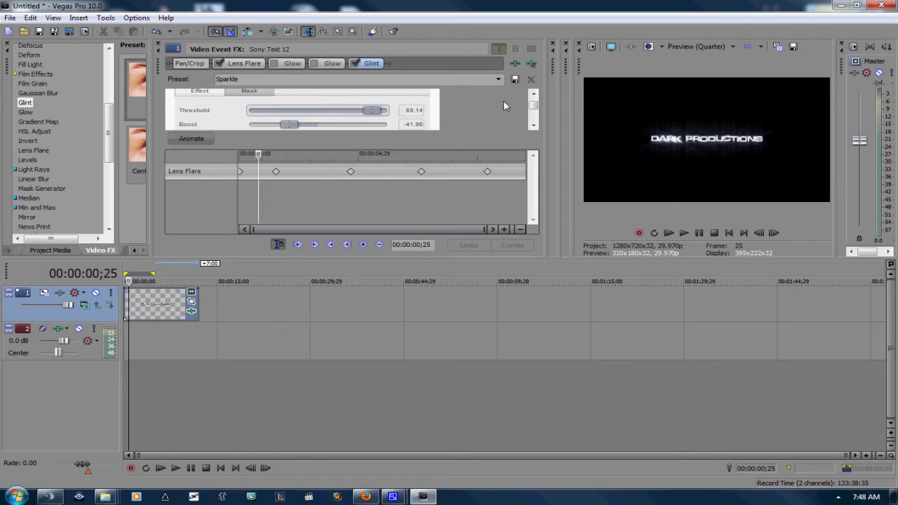
- Undock the effects window, set the Glint threshold to 97.29 and boost to -3.05, and close the window
{"action": "left_click", "coordinate": [531, 128]}
{"action": "left_click", "coordinate": [531, 129]}
{"action": "left_click", "coordinate": [531, 129]}
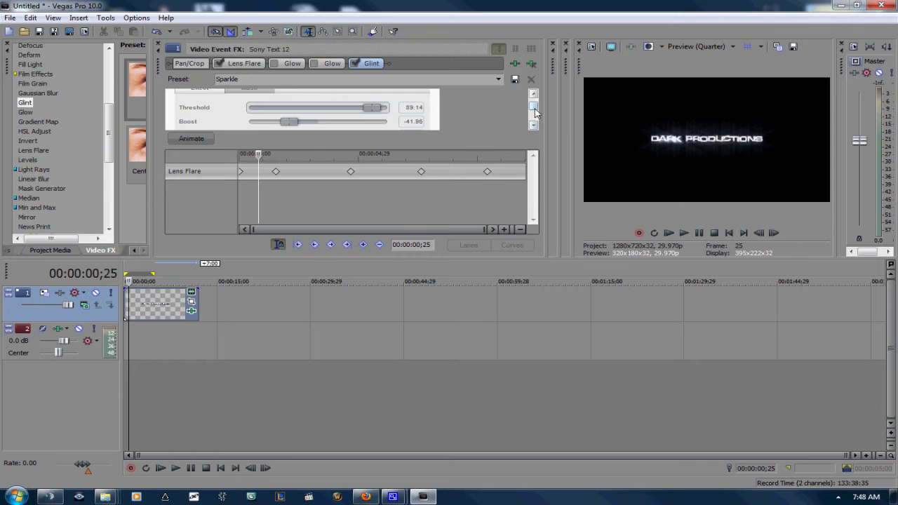
{"action": "double_click", "coordinate": [160, 66]}
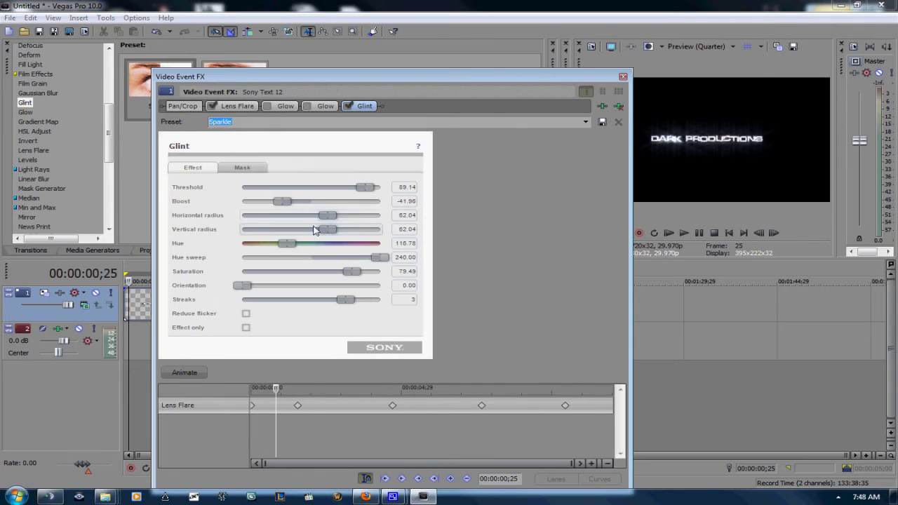
{"action": "left_click_drag", "start_coordinate": [282, 202], "coordinate": [376, 188]}
{"action": "left_click_drag", "start_coordinate": [321, 202], "coordinate": [309, 201]}
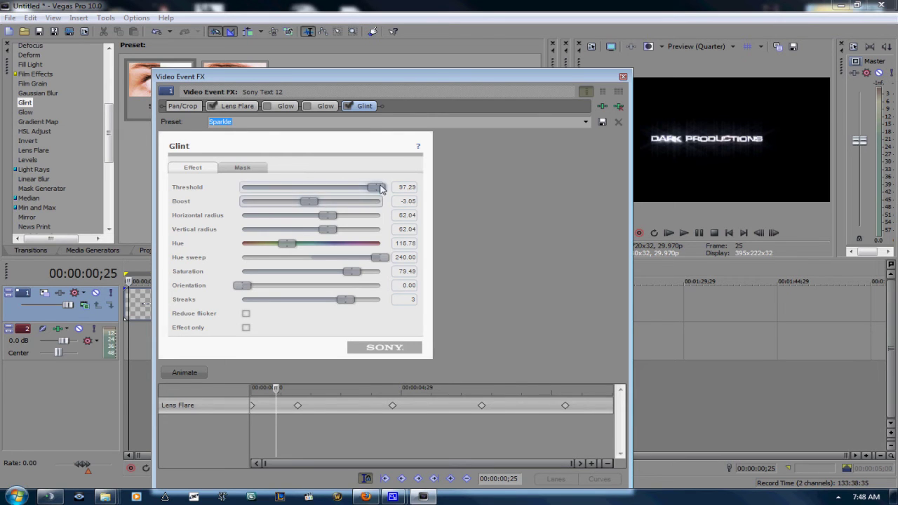
{"action": "left_click", "coordinate": [623, 76]}
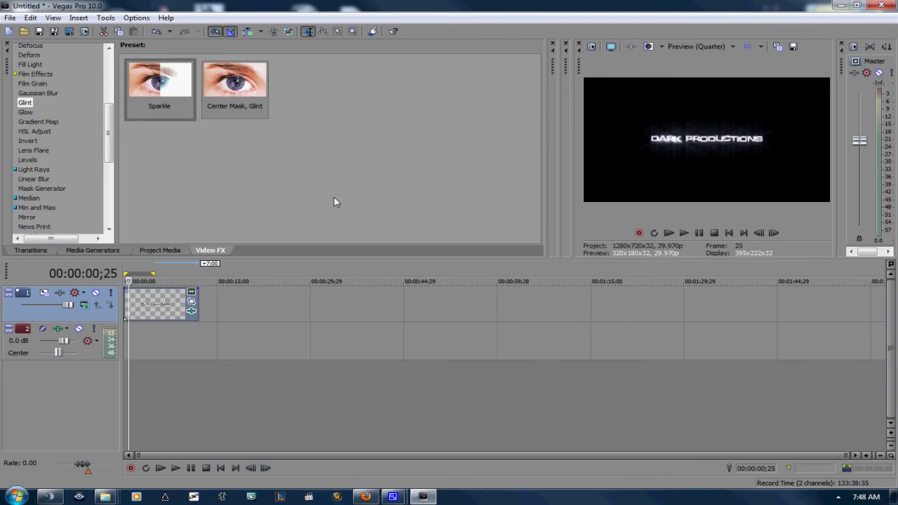
- Enlarge the video preview by collapsing the Explorer and Trimmer, and play the title from the start, pausing near its end
{"action": "key", "text": "space"}
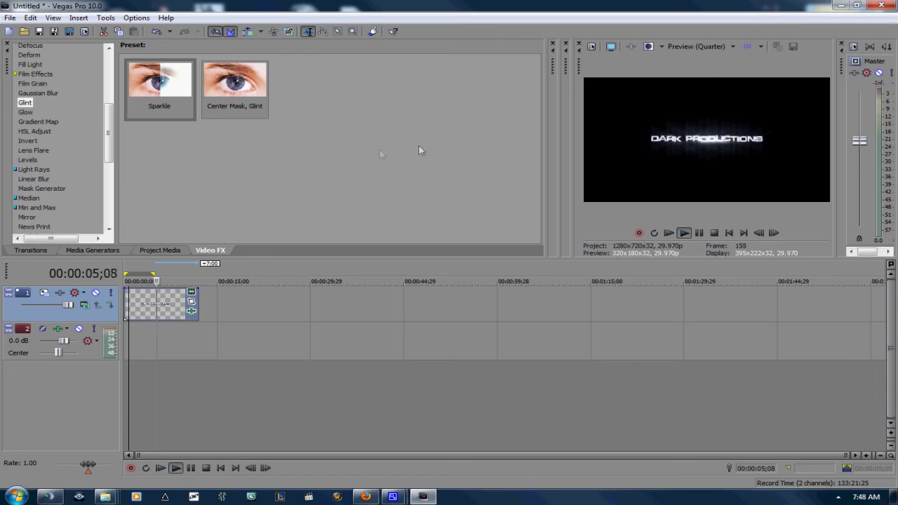
{"action": "left_click_drag", "start_coordinate": [549, 146], "coordinate": [298, 156]}
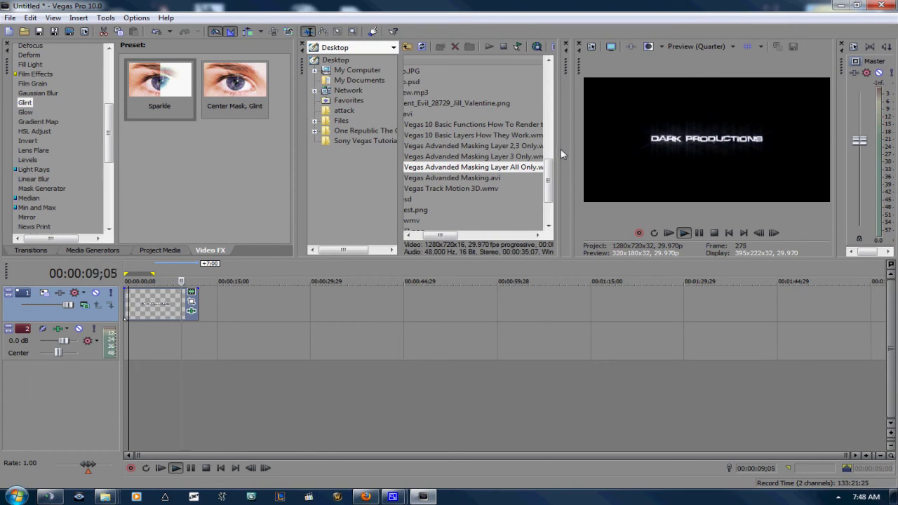
{"action": "left_click_drag", "start_coordinate": [561, 153], "coordinate": [304, 148]}
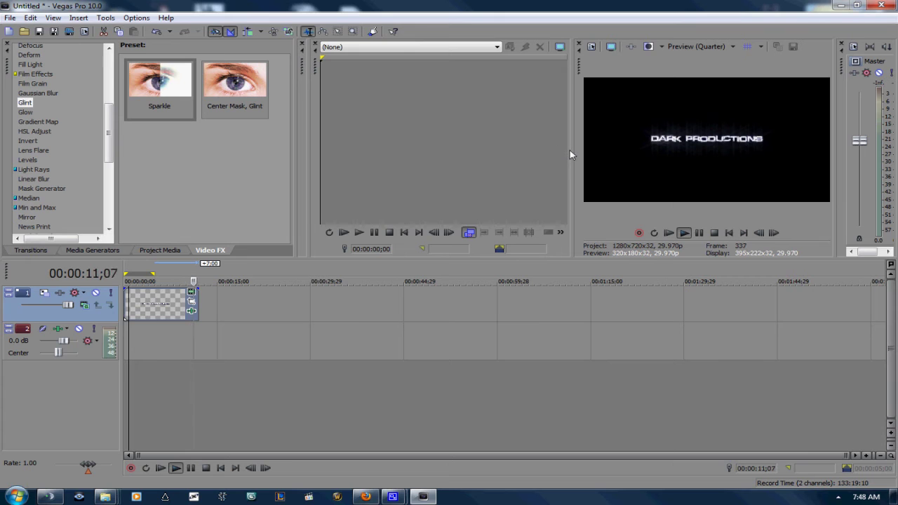
{"action": "left_click_drag", "start_coordinate": [571, 154], "coordinate": [309, 151]}
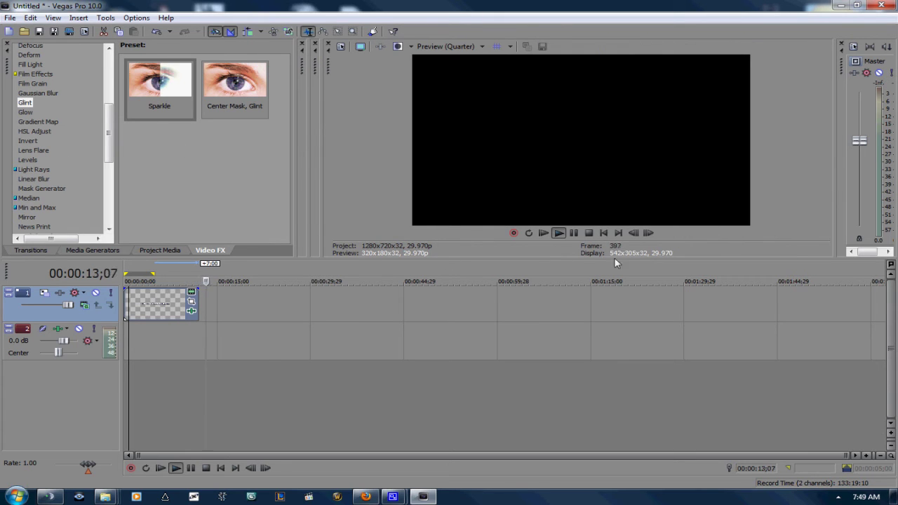
{"action": "left_click", "coordinate": [603, 233]}
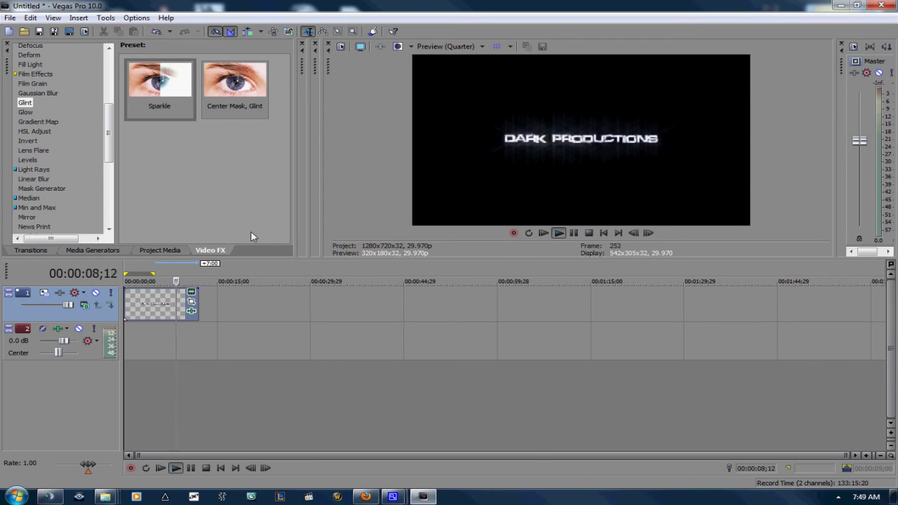
{"action": "left_click", "coordinate": [574, 233]}
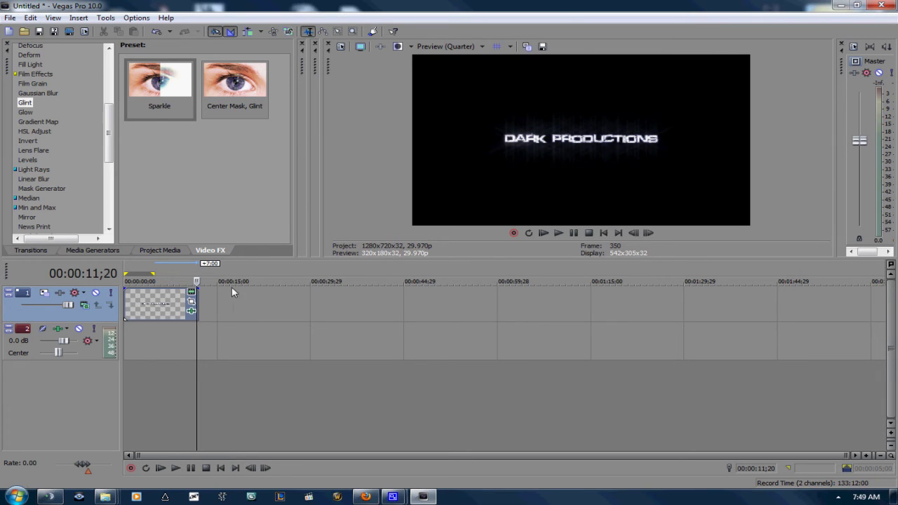
- Set track 1's compositing mode to 3D Source Alpha and raise the track to X 12.80, Y 371.20 at 00:00:11;20 in Track Motion
{"action": "left_click", "coordinate": [85, 305]}
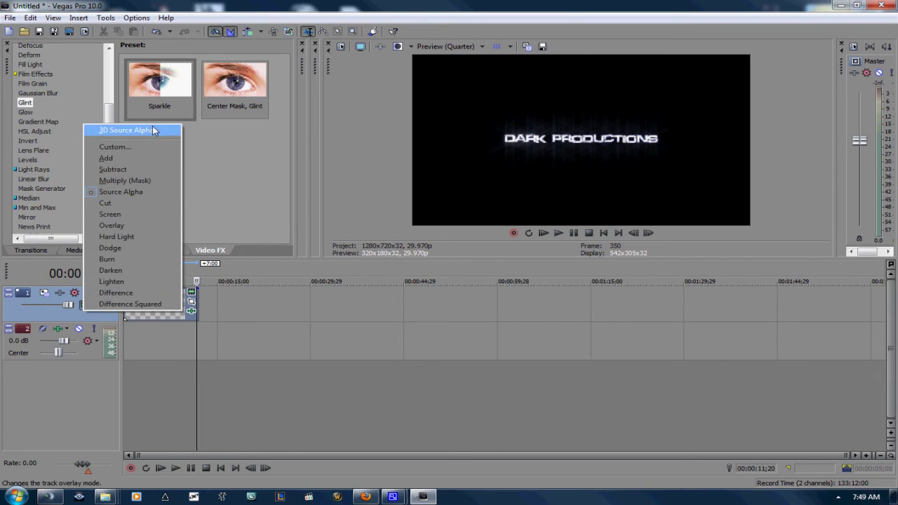
{"action": "left_click", "coordinate": [125, 132]}
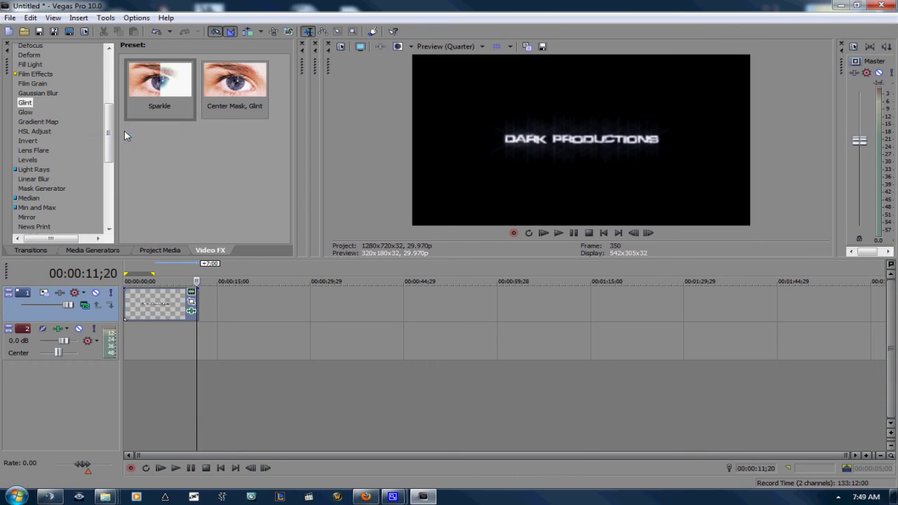
{"action": "left_click", "coordinate": [46, 293]}
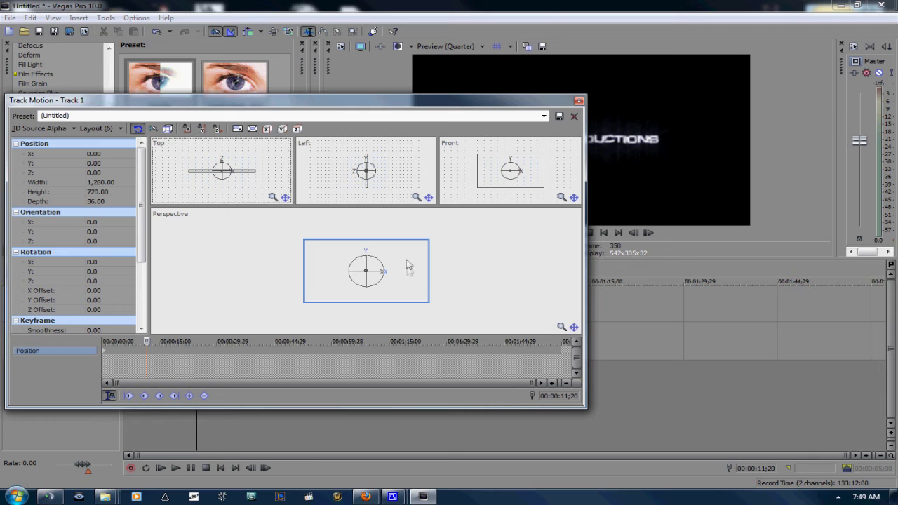
{"action": "left_click_drag", "start_coordinate": [414, 278], "coordinate": [417, 244]}
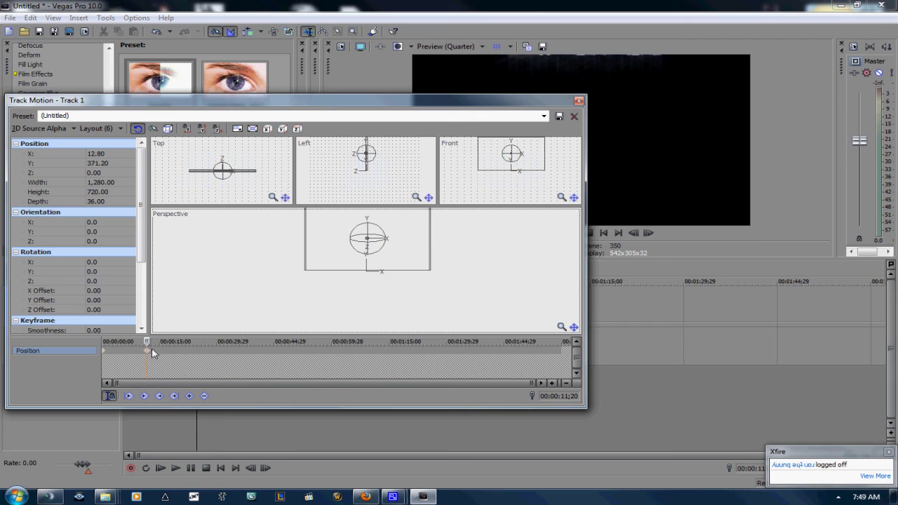
- Rearrange the track motion keyframes so the raised position is at the start and the centred one near 00:00:11;20, and close Track Motion
{"action": "left_click_drag", "start_coordinate": [147, 351], "coordinate": [103, 355]}
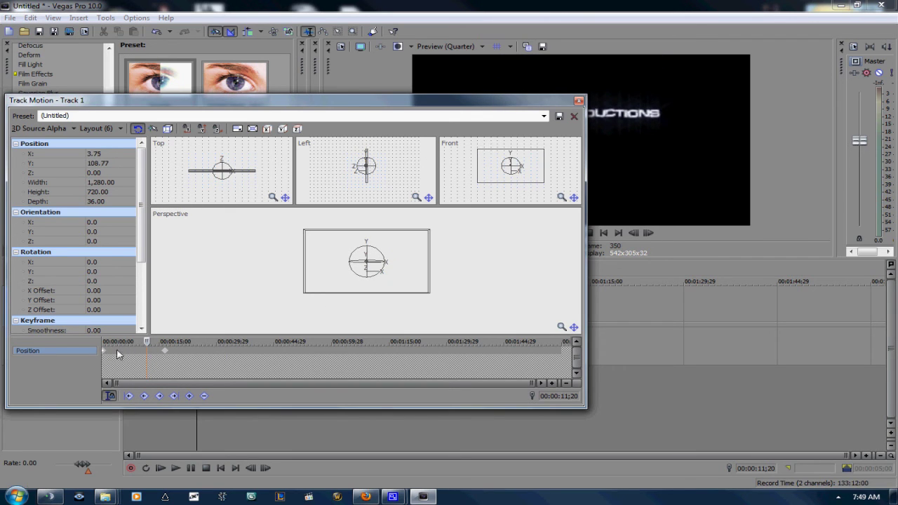
{"action": "mouse_move", "coordinate": [163, 354]}
{"action": "left_mouse_down"}
{"action": "mouse_move", "coordinate": [126, 354]}
{"action": "mouse_move", "coordinate": [147, 357]}
{"action": "left_mouse_up"}
{"action": "left_click", "coordinate": [579, 101]}
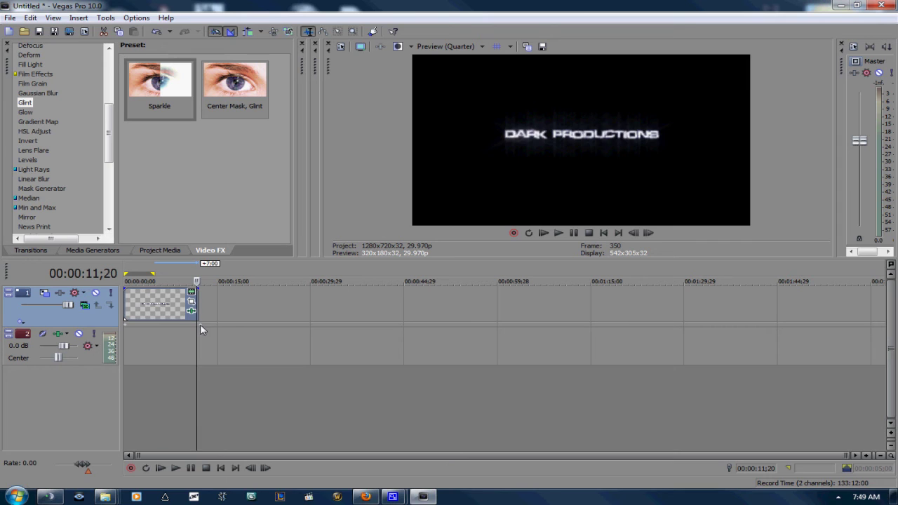
- Play the title from the start to check the track motion, pause, and view the frame at 00:00:06;00
{"action": "left_click", "coordinate": [604, 233]}
{"action": "key", "text": "space"}
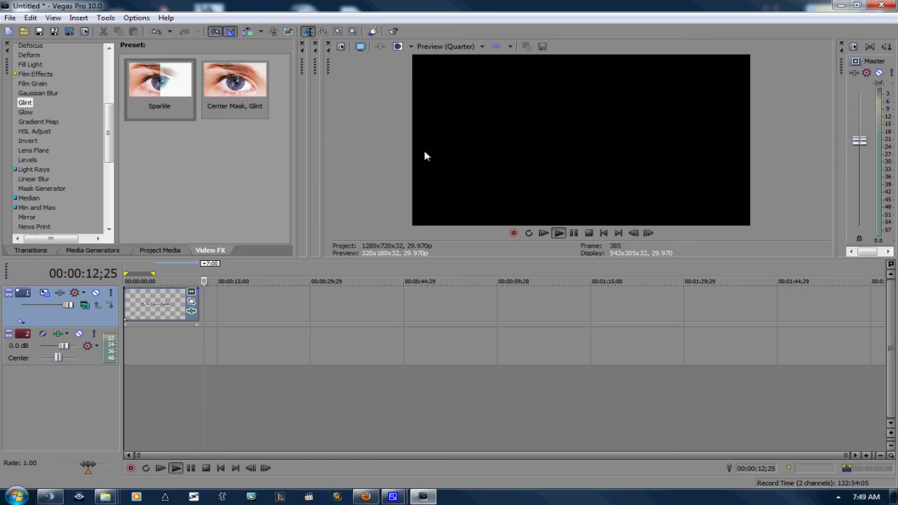
{"action": "left_click", "coordinate": [574, 233]}
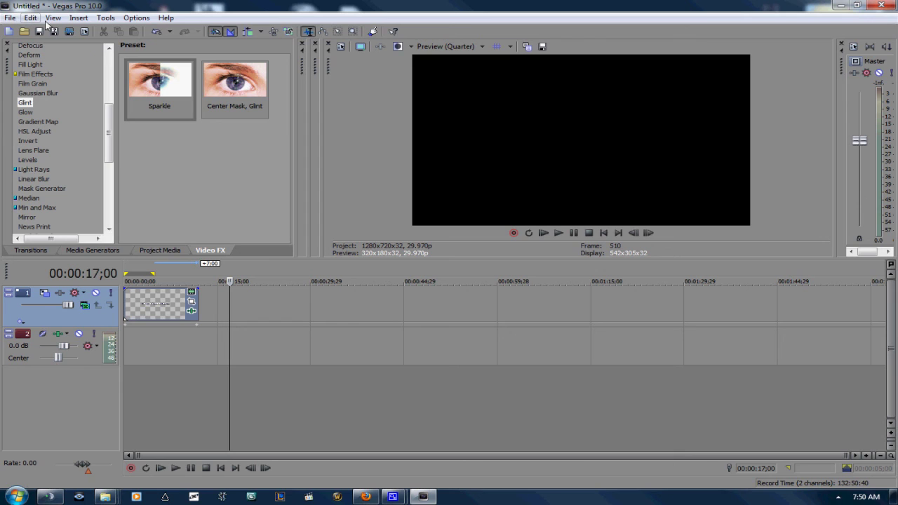
{"action": "left_click", "coordinate": [162, 275]}
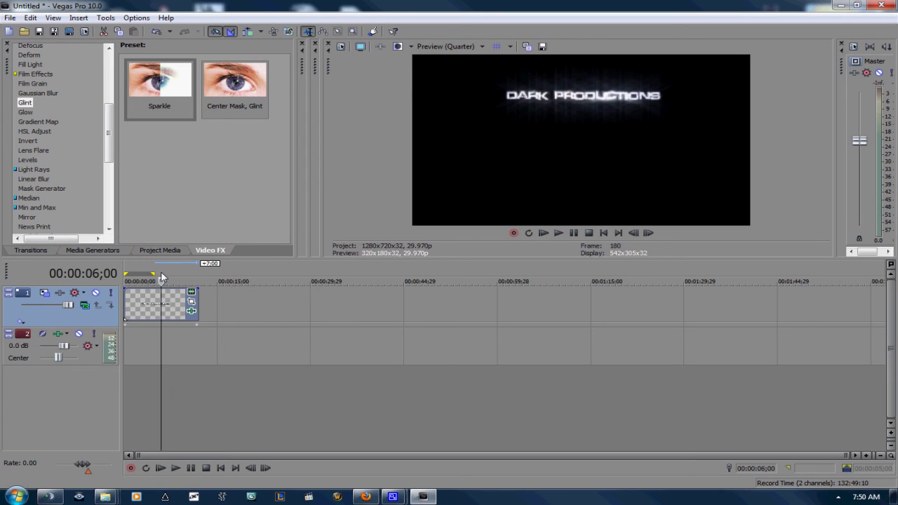